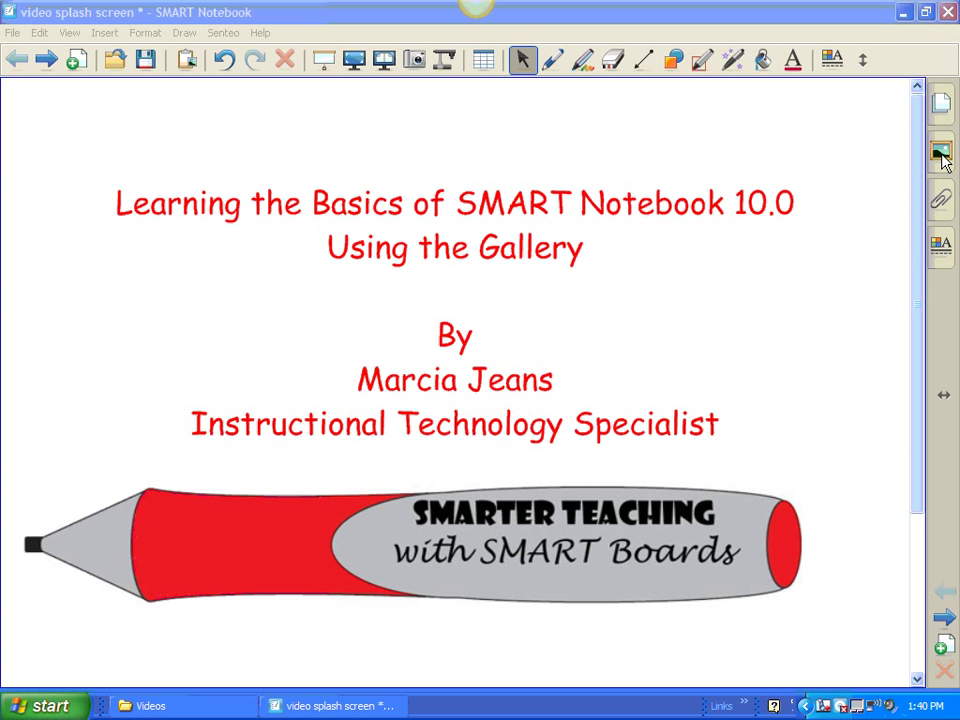
Open the Gallery and expand Essentials for Educators down to Mathematics and its Statistics and Probability category.
{"action": "left_click", "coordinate": [941, 152]}
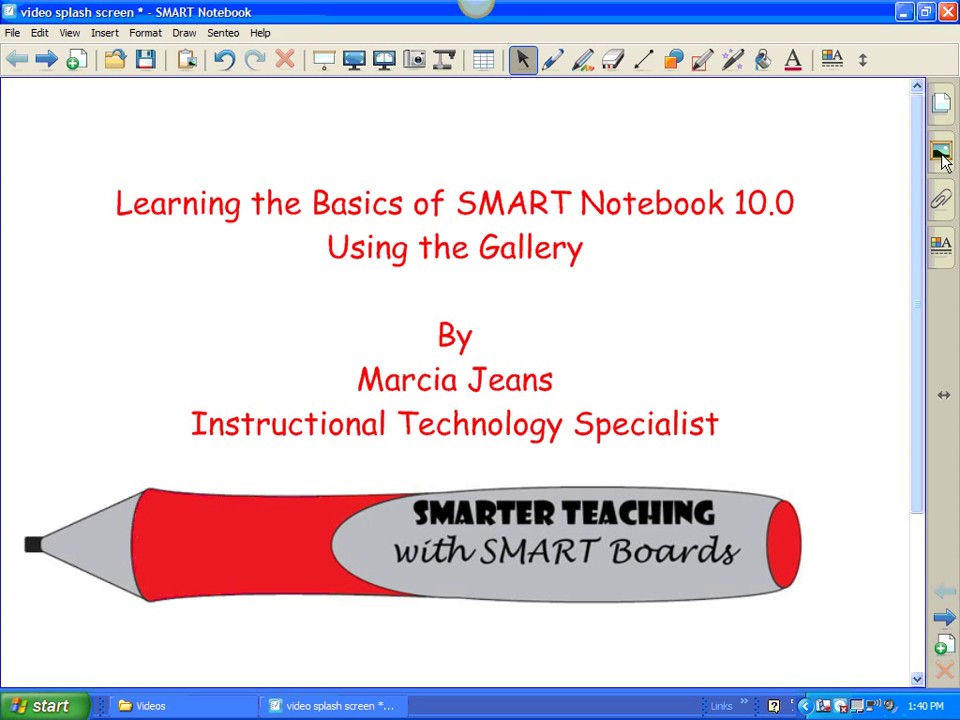
{"action": "left_click", "coordinate": [941, 152]}
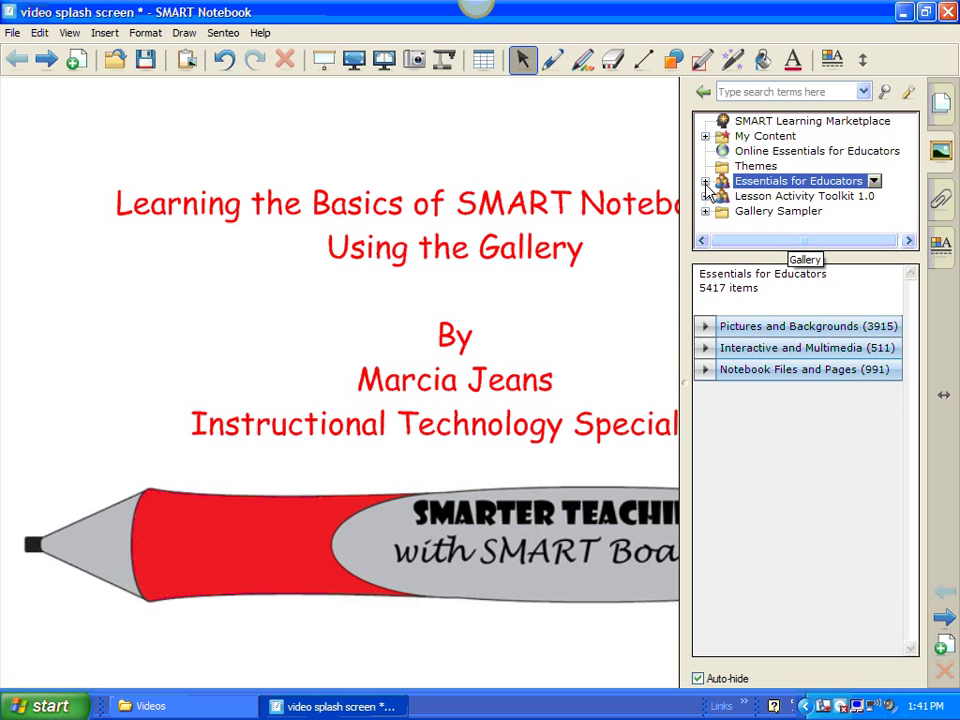
{"action": "left_click", "coordinate": [705, 182]}
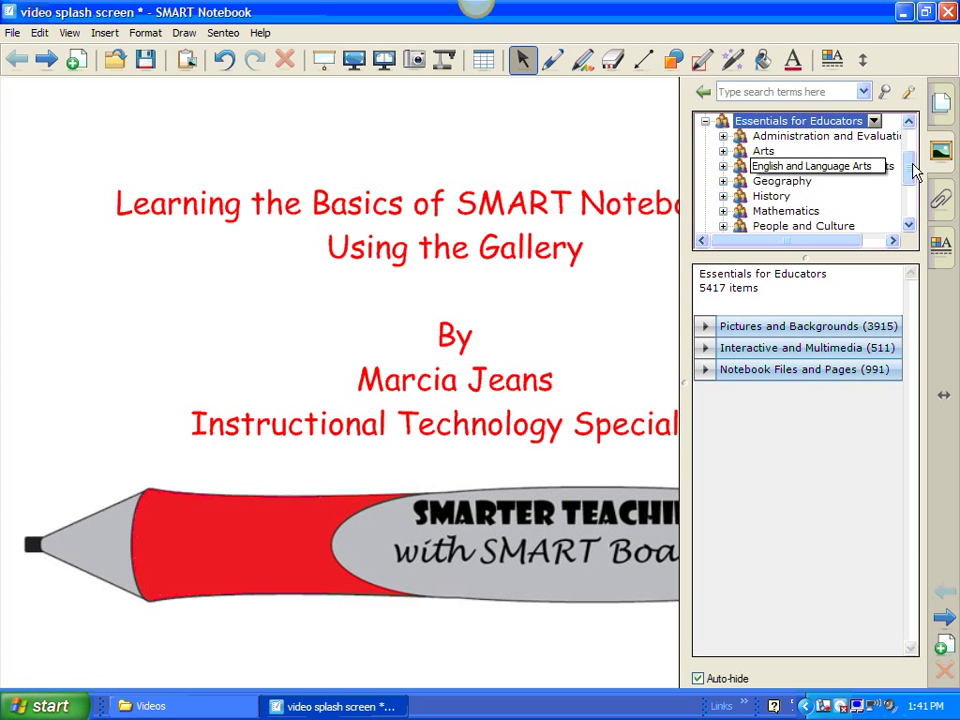
{"action": "left_click", "coordinate": [909, 227]}
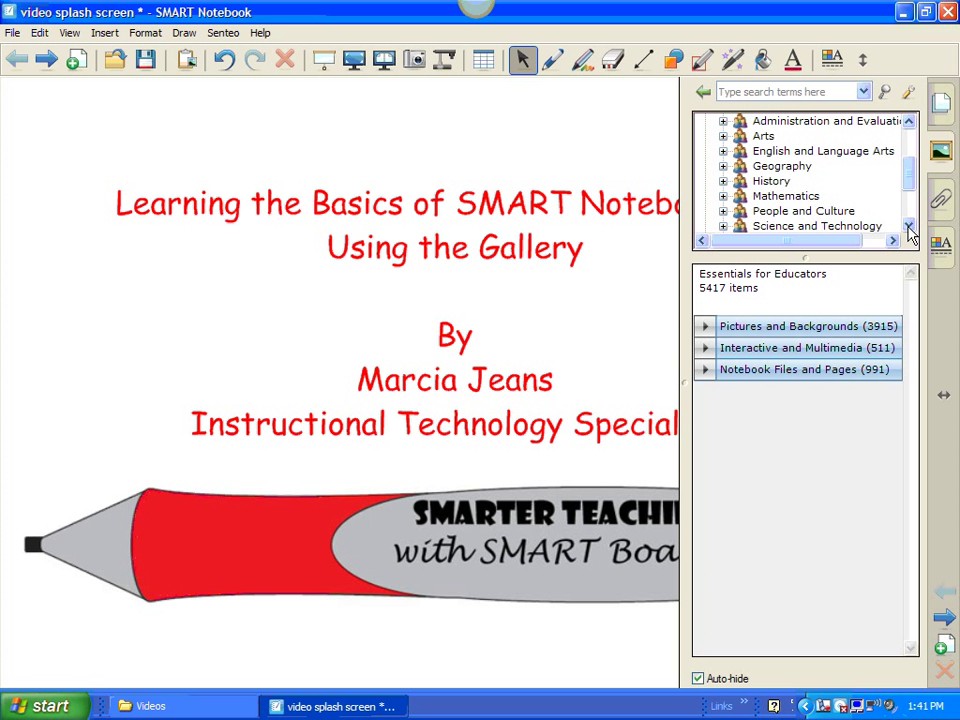
{"action": "left_click", "coordinate": [909, 227]}
{"action": "left_click", "coordinate": [909, 227]}
{"action": "left_click", "coordinate": [909, 227]}
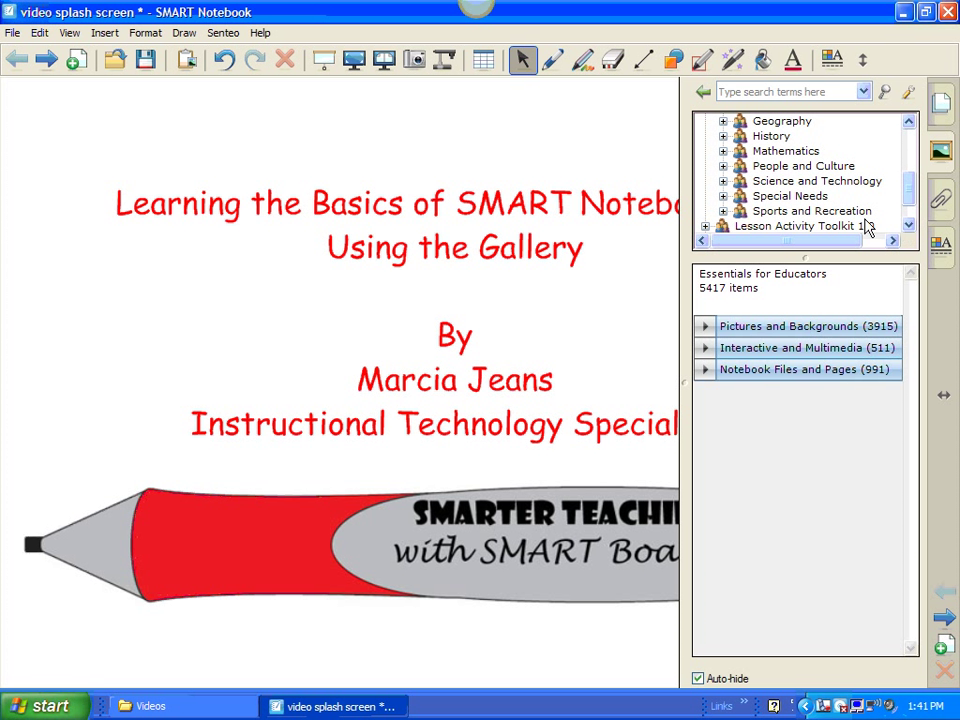
{"action": "left_click", "coordinate": [726, 154]}
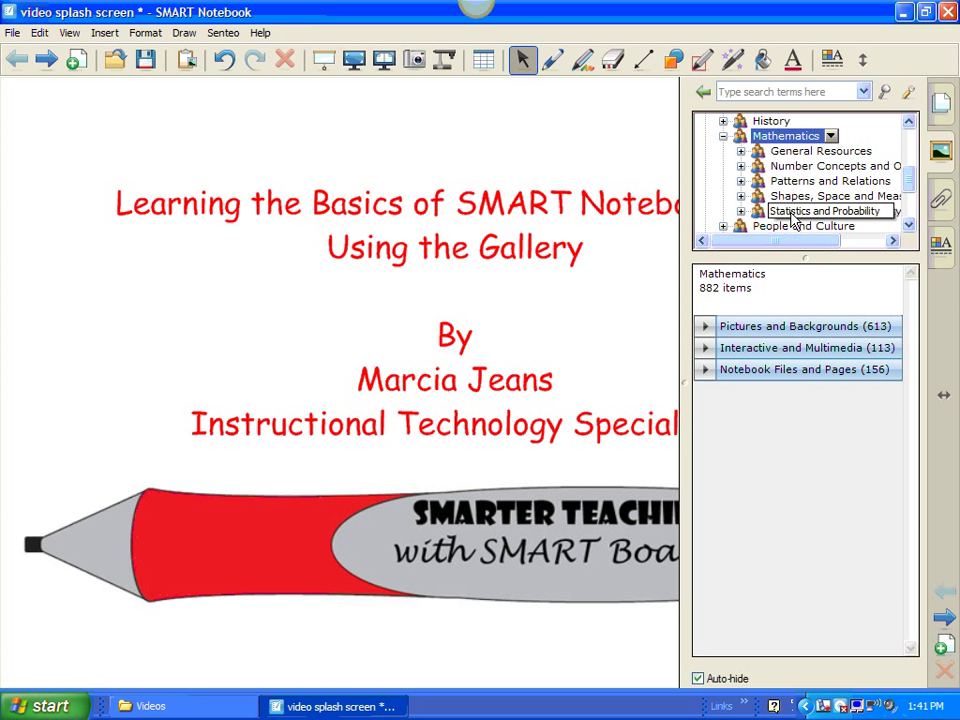
{"action": "left_click", "coordinate": [742, 213]}
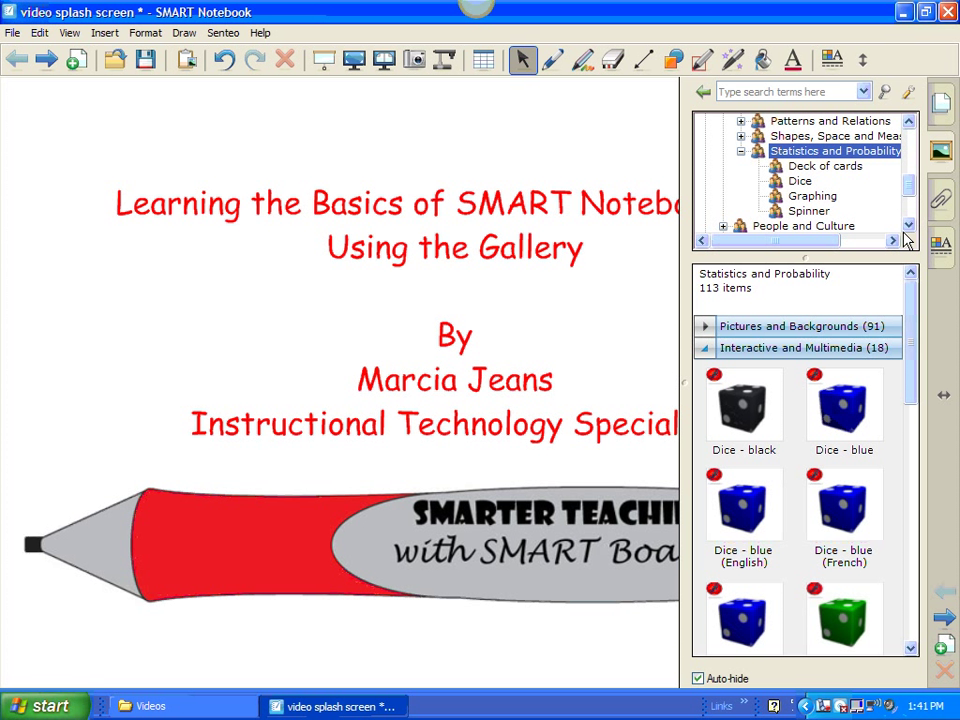
Add a blank page and place the blue Two die from the category's Pictures and Backgrounds in the page's lower-left area.
{"action": "left_click", "coordinate": [705, 348]}
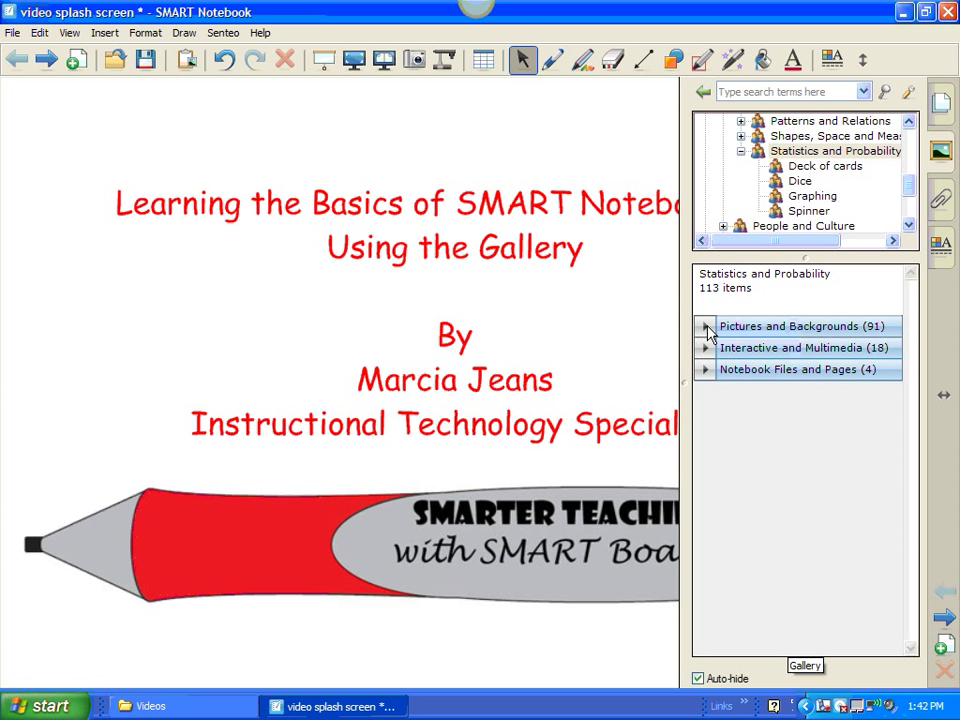
{"action": "left_click", "coordinate": [706, 328]}
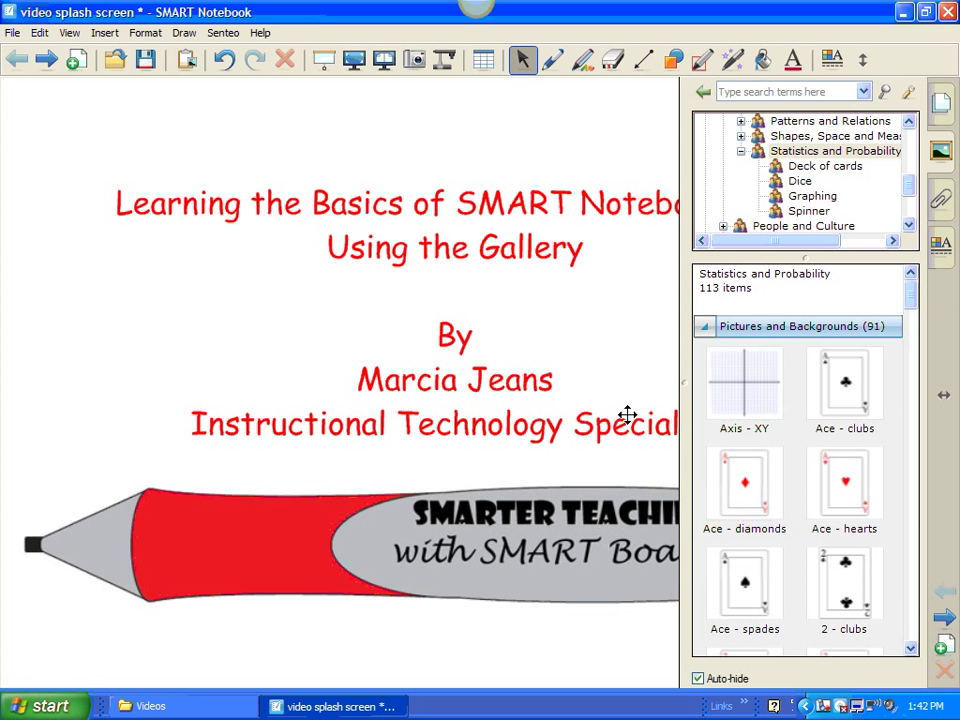
{"action": "left_click", "coordinate": [76, 60]}
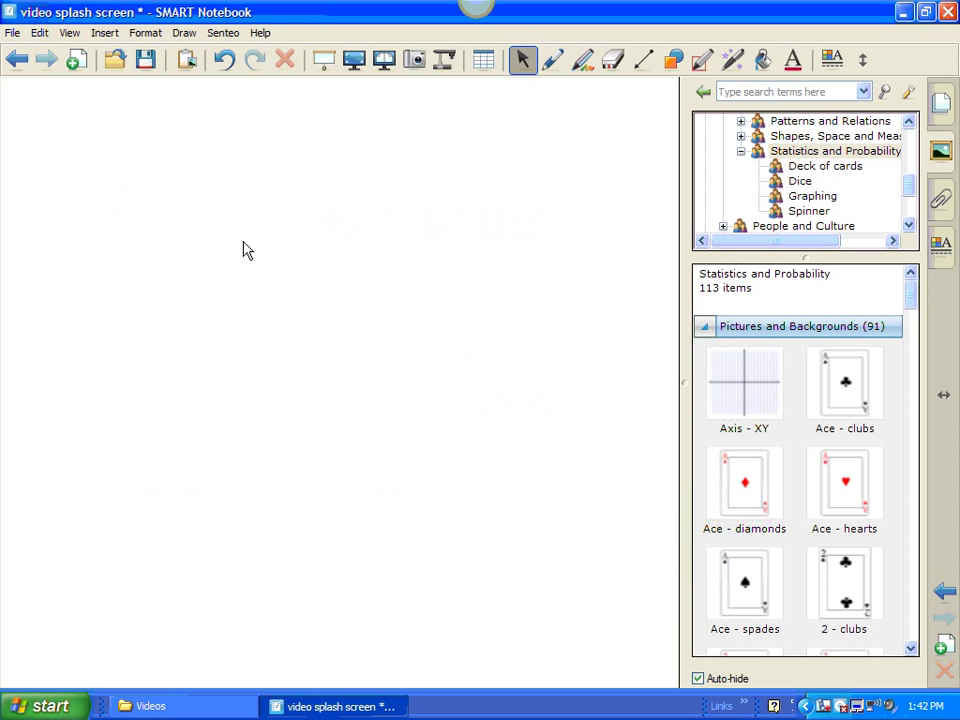
{"action": "left_click_drag", "start_coordinate": [909, 295], "coordinate": [928, 500]}
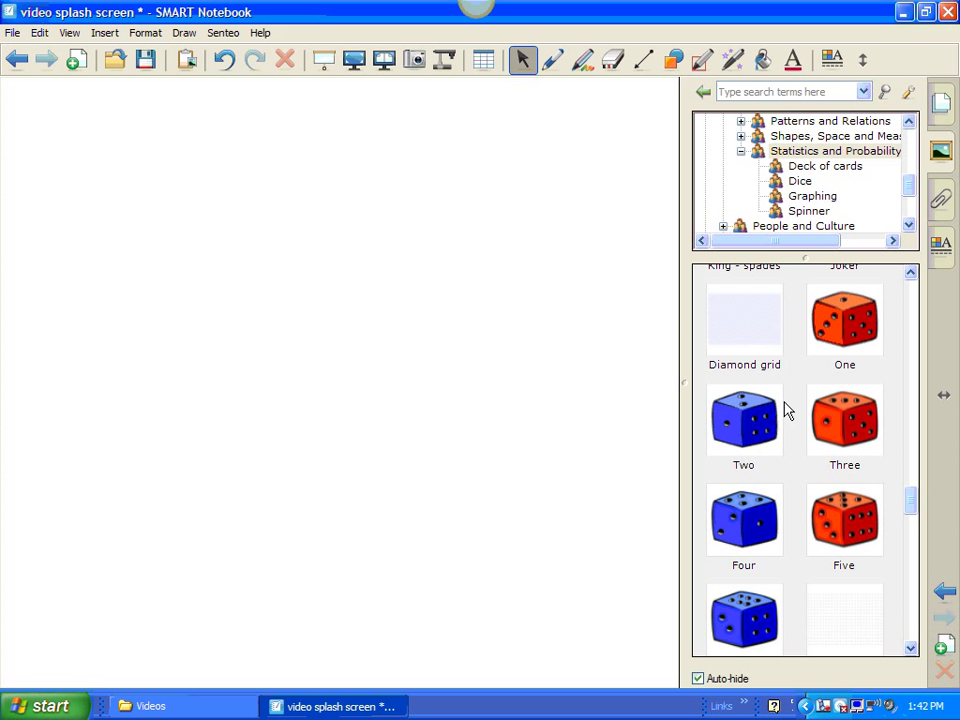
{"action": "left_click_drag", "start_coordinate": [752, 426], "coordinate": [191, 497]}
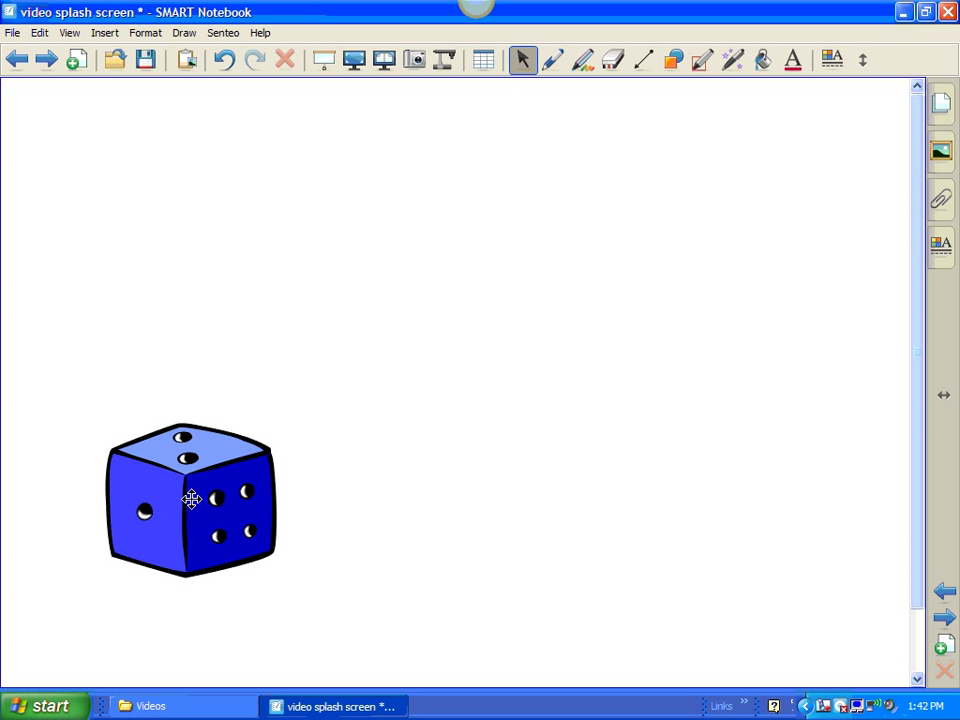
Insert the red One and Three dice pictures from the Gallery onto the page.
{"action": "left_click", "coordinate": [940, 150]}
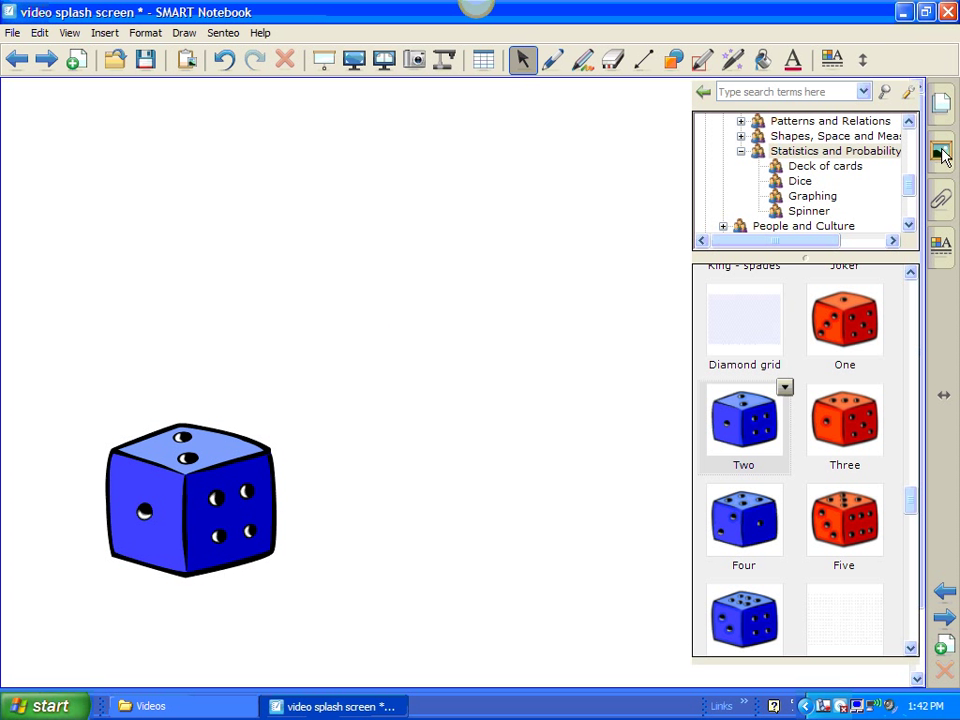
{"action": "double_click", "coordinate": [847, 318]}
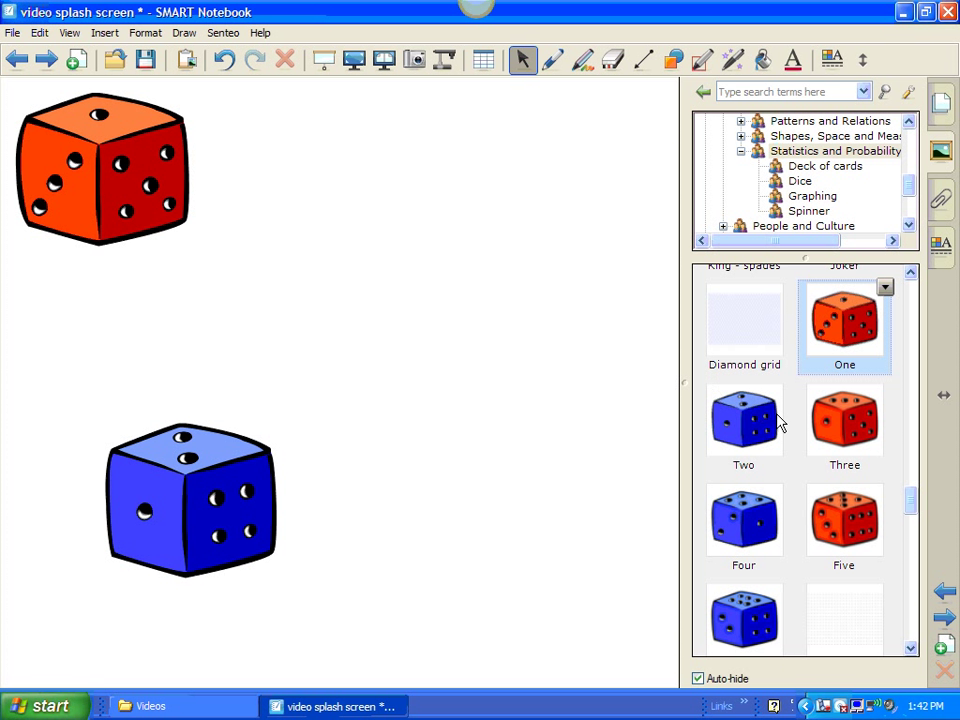
{"action": "left_click", "coordinate": [838, 432]}
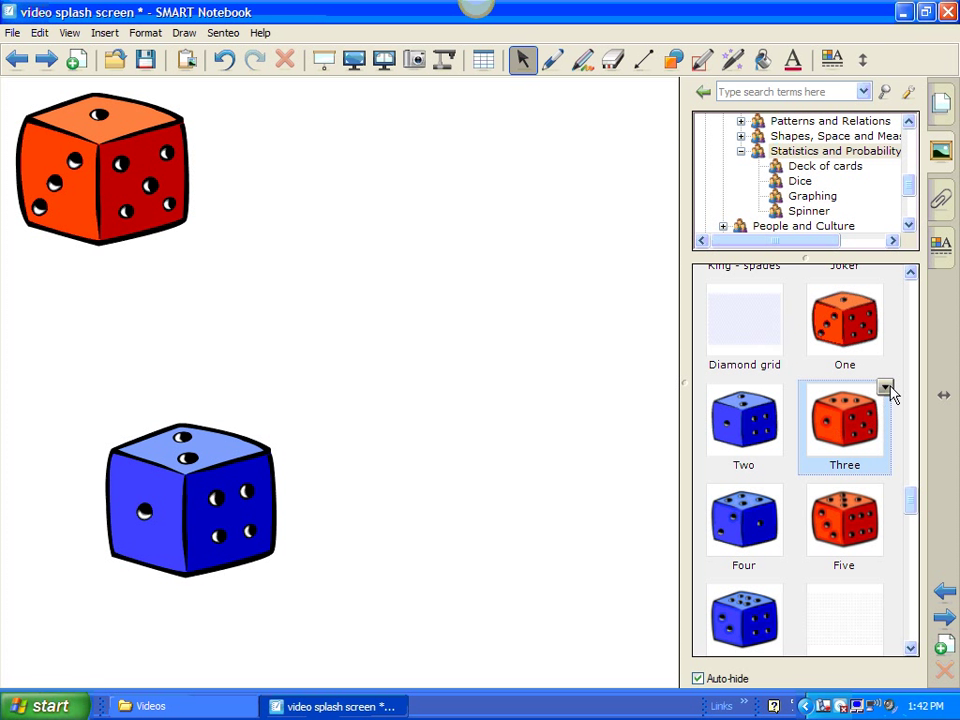
{"action": "left_click", "coordinate": [886, 388]}
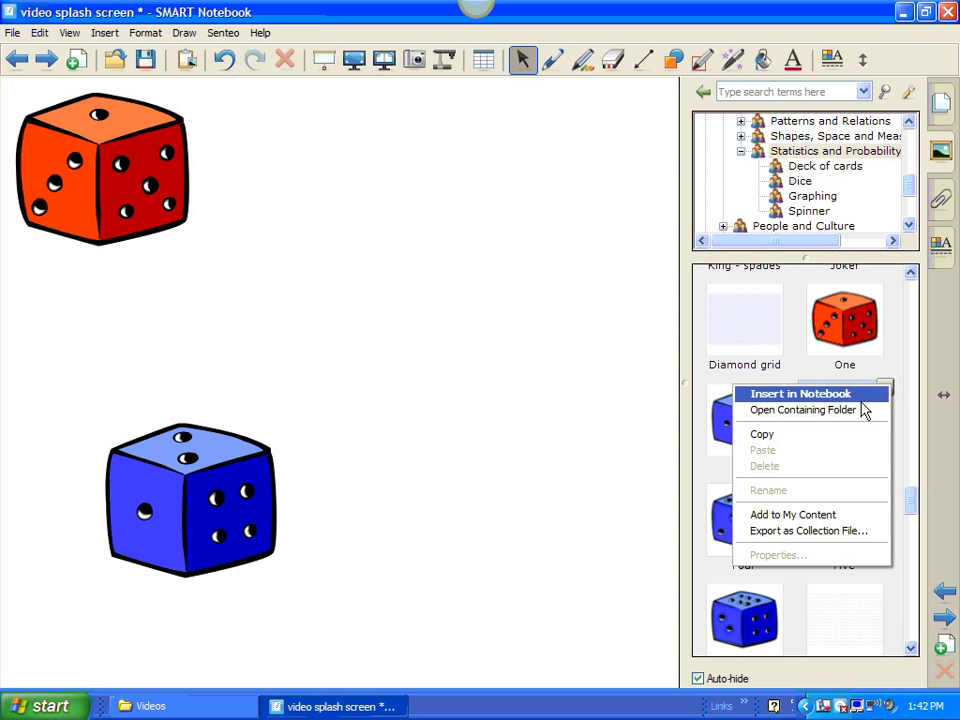
{"action": "left_click", "coordinate": [858, 398]}
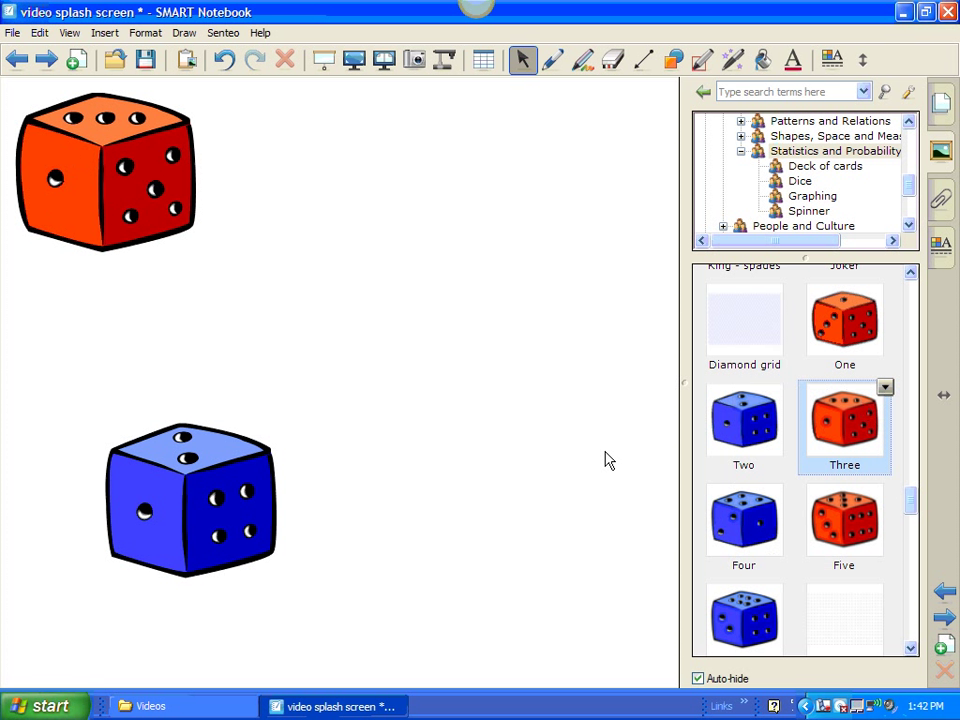
Shrink the red Three die and position it between the red One die and the blue Two die.
{"action": "left_click_drag", "start_coordinate": [121, 189], "coordinate": [389, 228]}
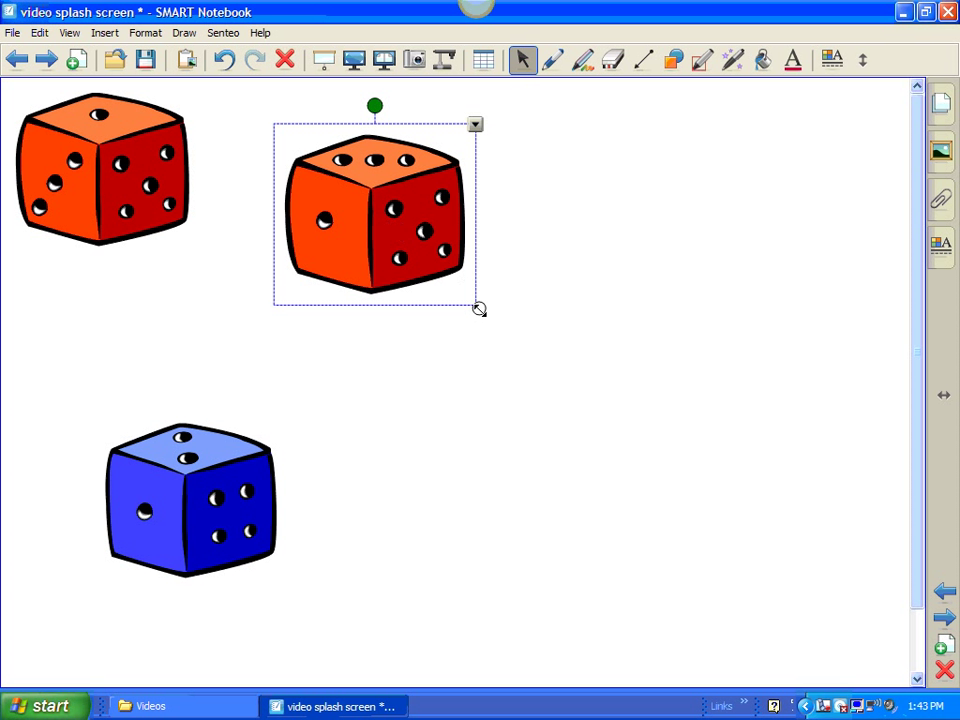
{"action": "left_click_drag", "start_coordinate": [479, 306], "coordinate": [432, 268]}
{"action": "left_click_drag", "start_coordinate": [366, 216], "coordinate": [152, 347]}
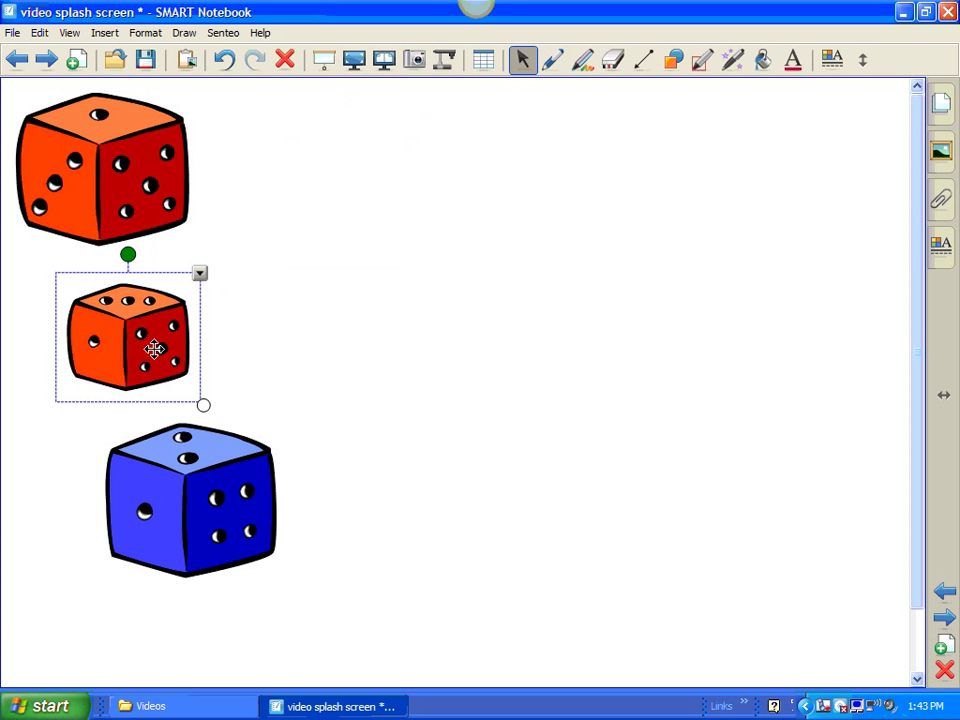
{"action": "left_click", "coordinate": [397, 305]}
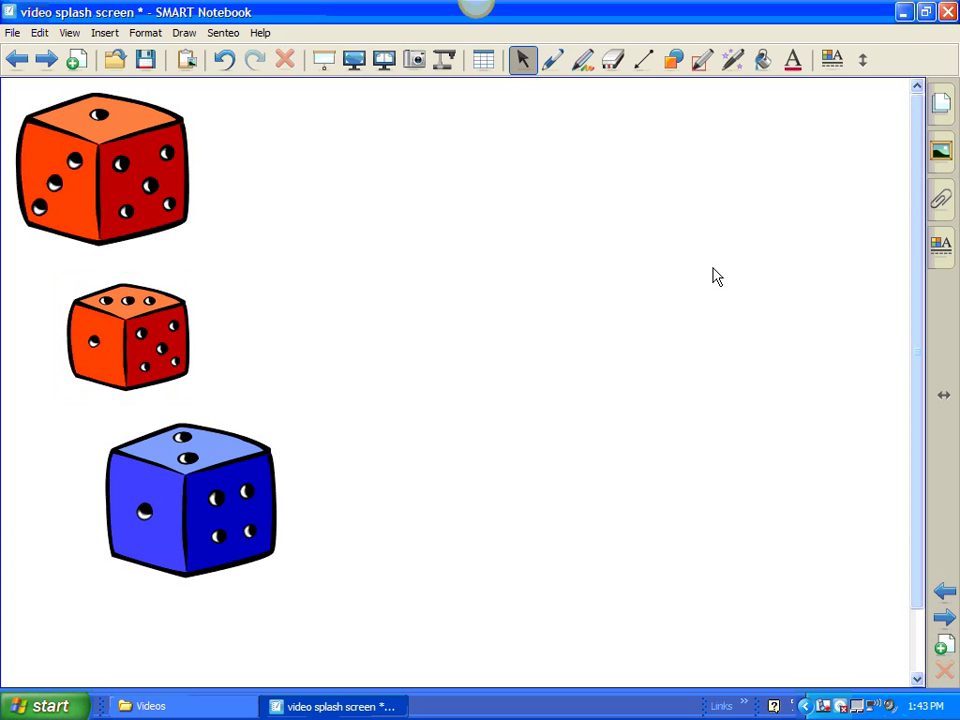
Place the "Dice - blue" item from the Gallery's Interactive and Multimedia section beside the static dice.
{"action": "left_click", "coordinate": [940, 158]}
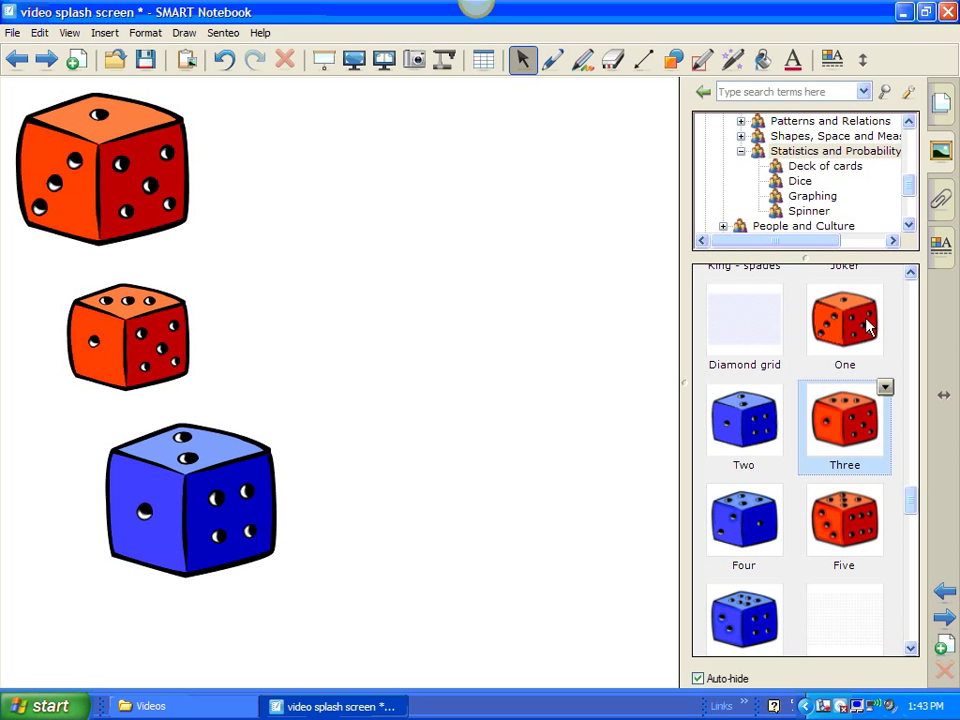
{"action": "left_click_drag", "start_coordinate": [913, 497], "coordinate": [911, 290]}
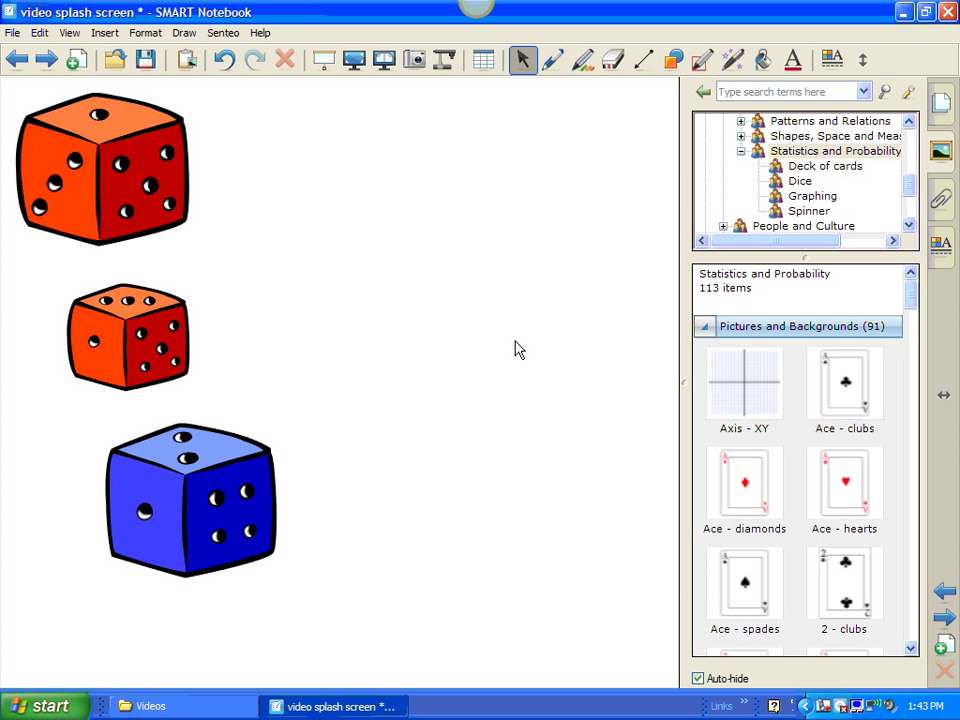
{"action": "left_click", "coordinate": [706, 327]}
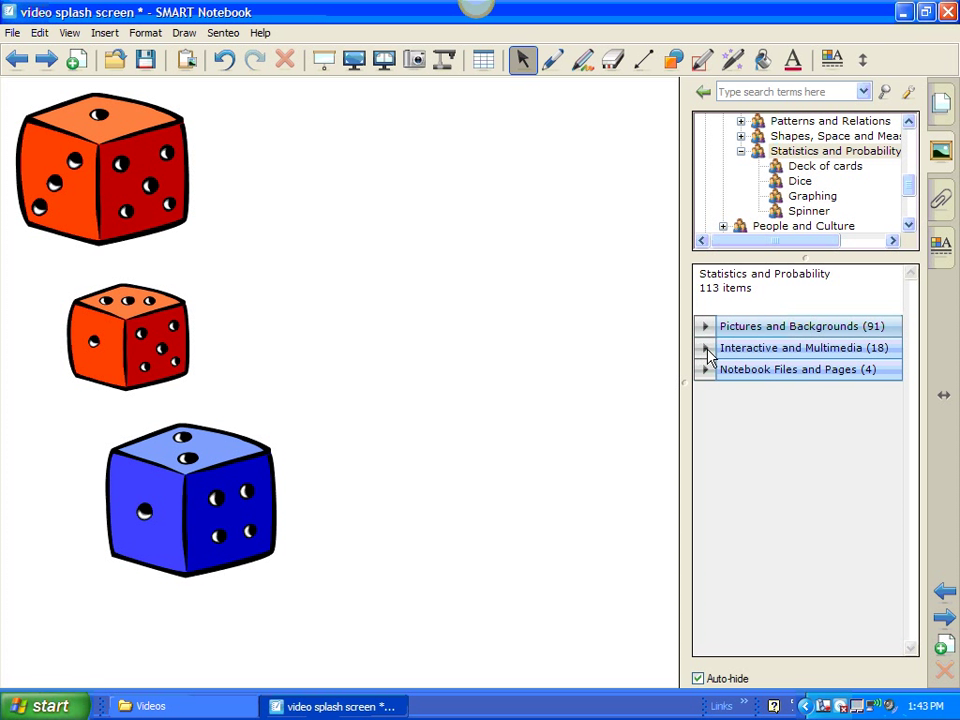
{"action": "left_click", "coordinate": [706, 349]}
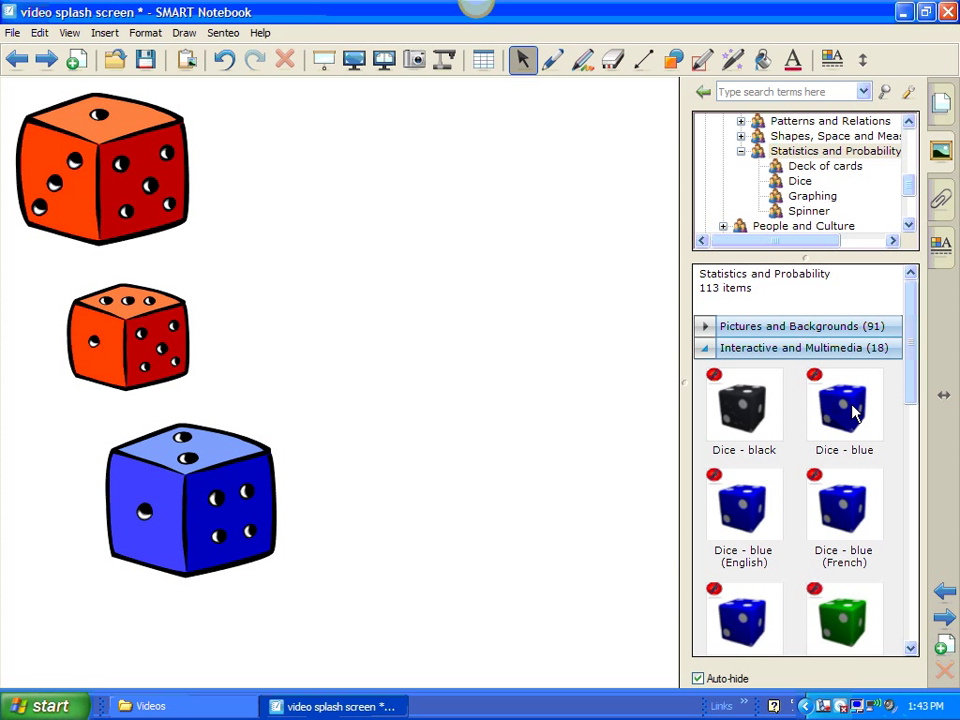
{"action": "left_click_drag", "start_coordinate": [853, 412], "coordinate": [465, 317]}
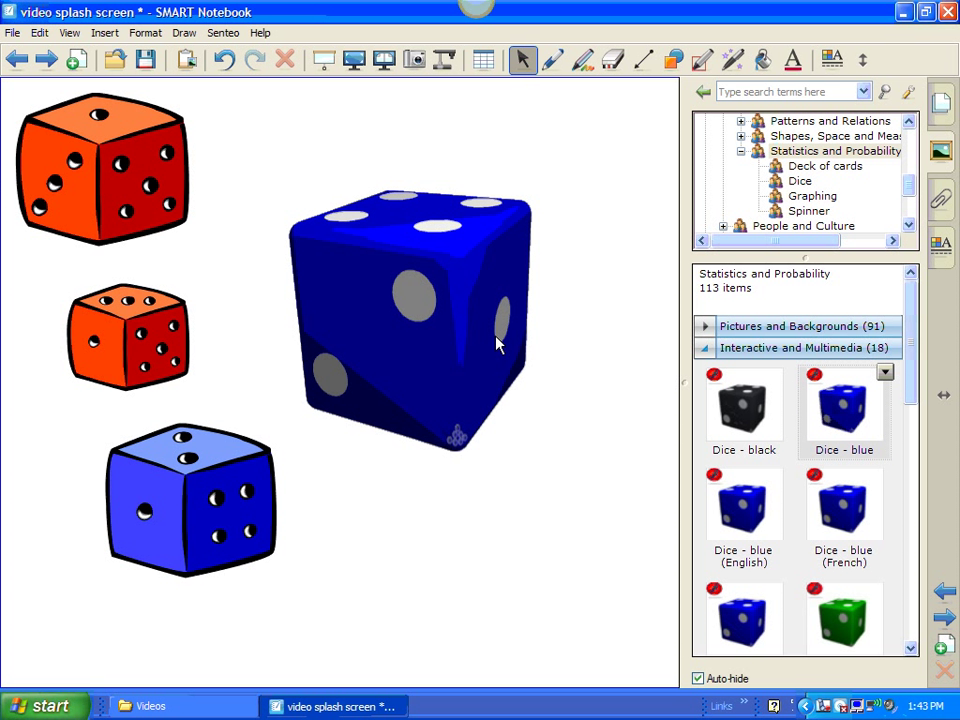
Roll the interactive blue die twice and shrink it.
{"action": "left_click", "coordinate": [449, 327]}
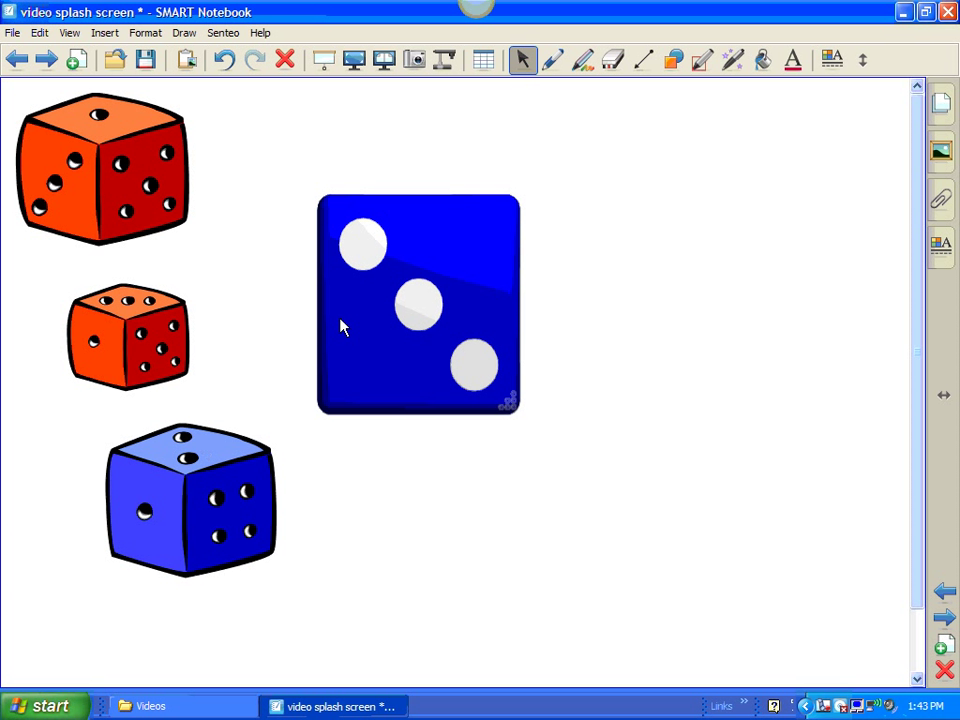
{"action": "left_click", "coordinate": [381, 307]}
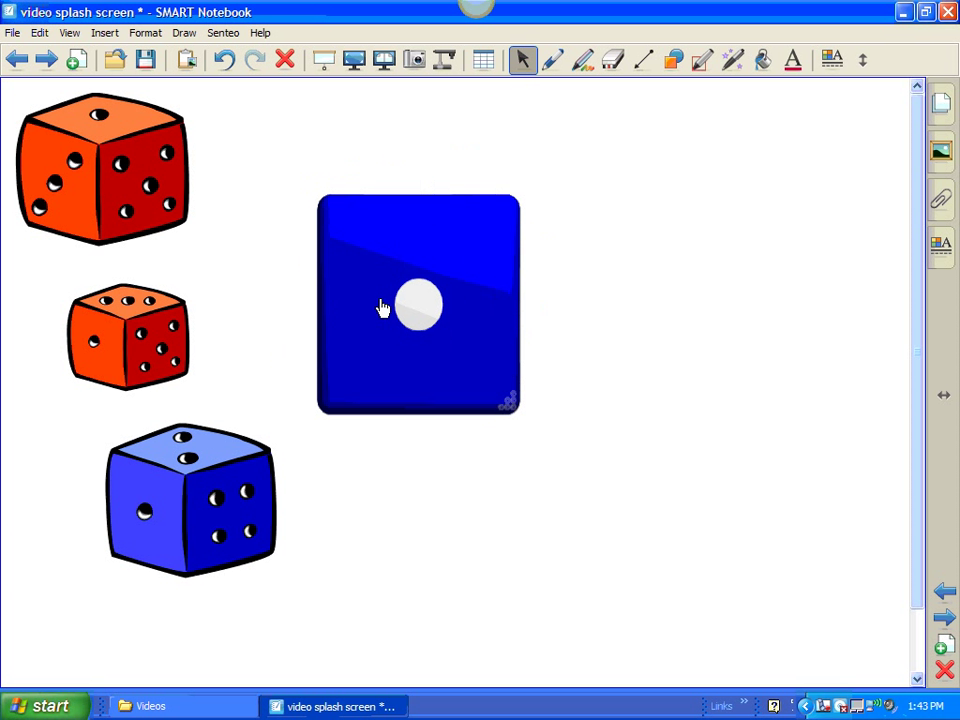
{"action": "left_click", "coordinate": [495, 396]}
{"action": "left_click_drag", "start_coordinate": [495, 396], "coordinate": [441, 339]}
Shrink the blue Two die picture below the red dice and deselect it.
{"action": "left_click", "coordinate": [242, 484]}
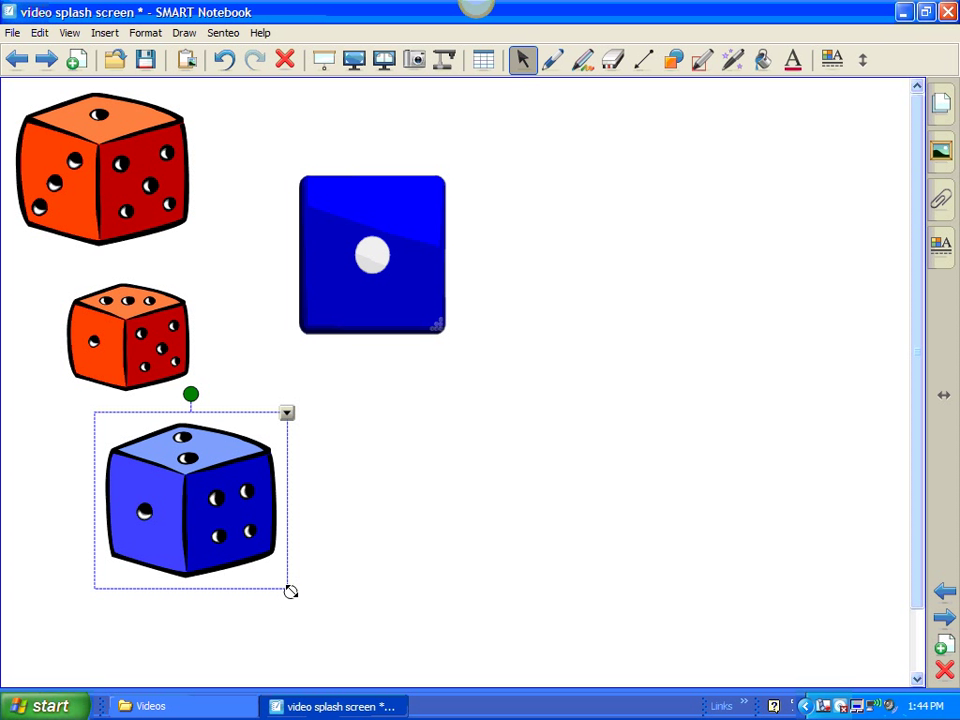
{"action": "left_click_drag", "start_coordinate": [290, 592], "coordinate": [238, 540]}
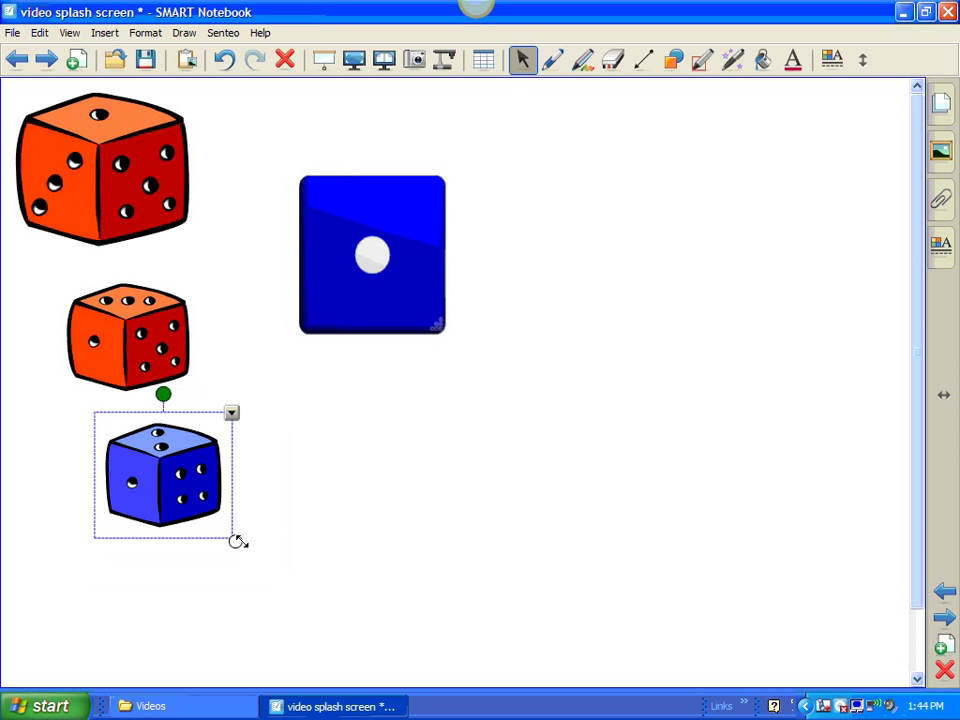
{"action": "left_click", "coordinate": [358, 519]}
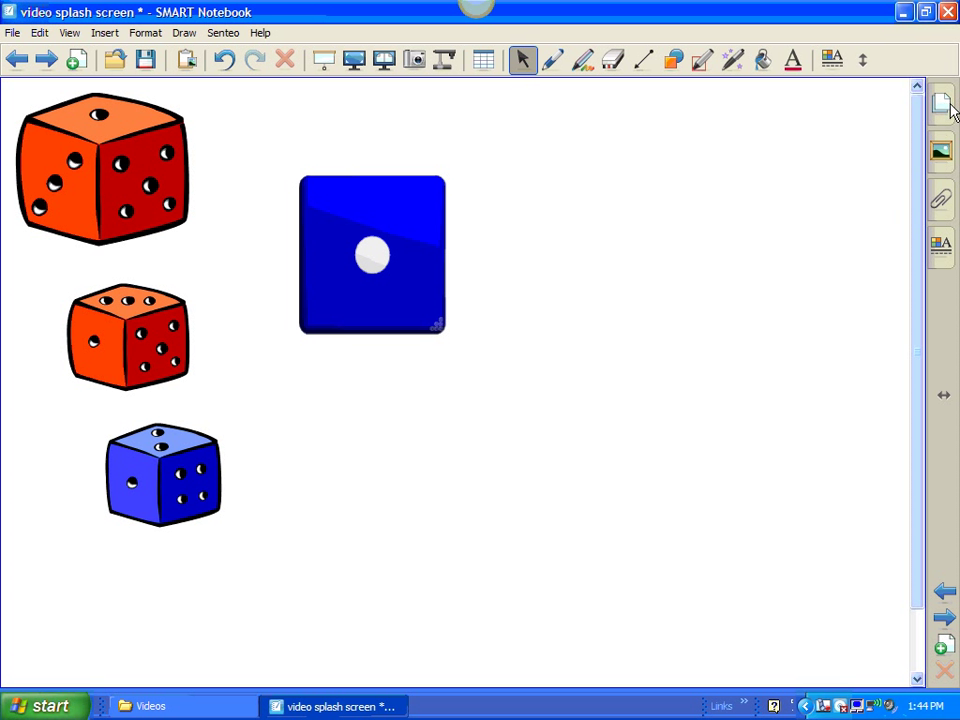
Add the Card table page from the Gallery's Notebook Files and Pages section to the notebook.
{"action": "left_click", "coordinate": [942, 160]}
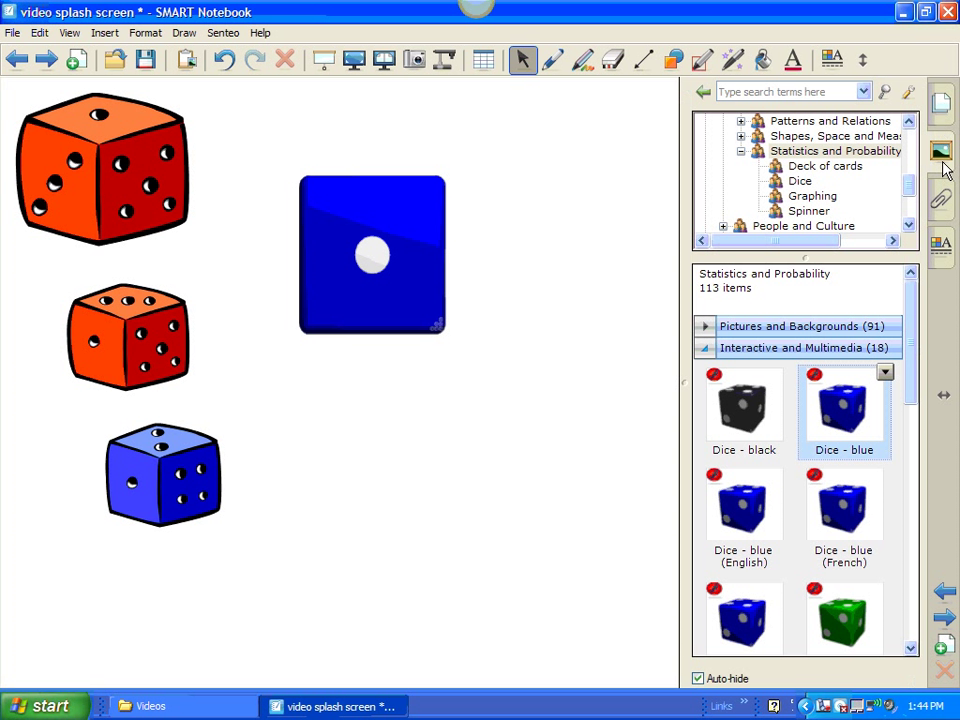
{"action": "left_click", "coordinate": [706, 350]}
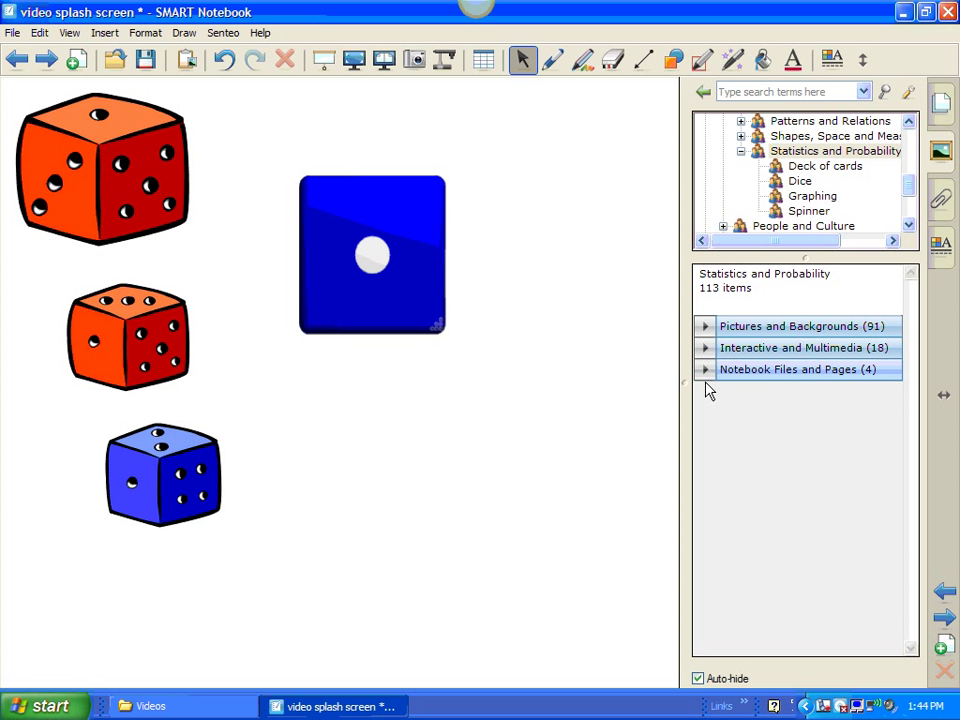
{"action": "left_click", "coordinate": [706, 370]}
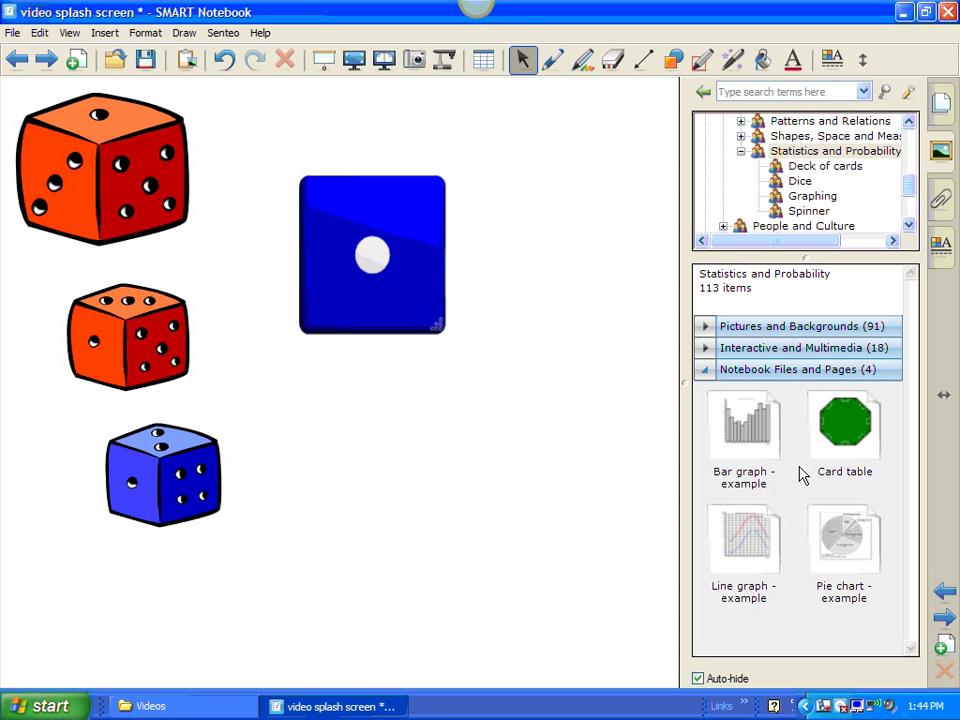
{"action": "left_click_drag", "start_coordinate": [850, 428], "coordinate": [510, 461]}
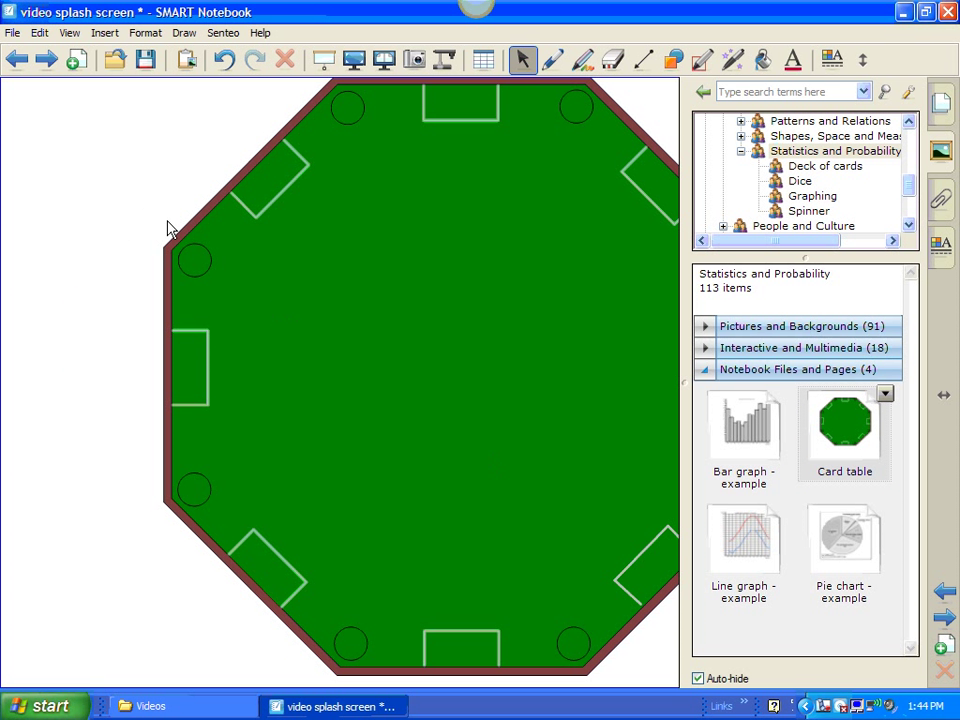
{"action": "left_click", "coordinate": [135, 189]}
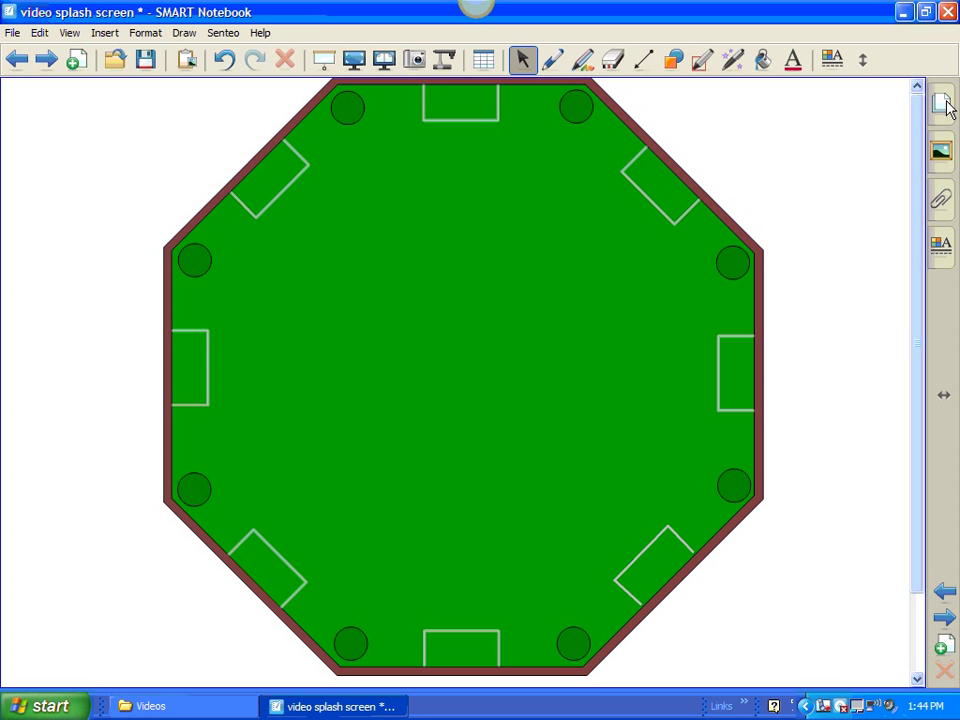
View the notebook's page thumbnails, switch to the dice page and return to the Card table page.
{"action": "left_click", "coordinate": [943, 104]}
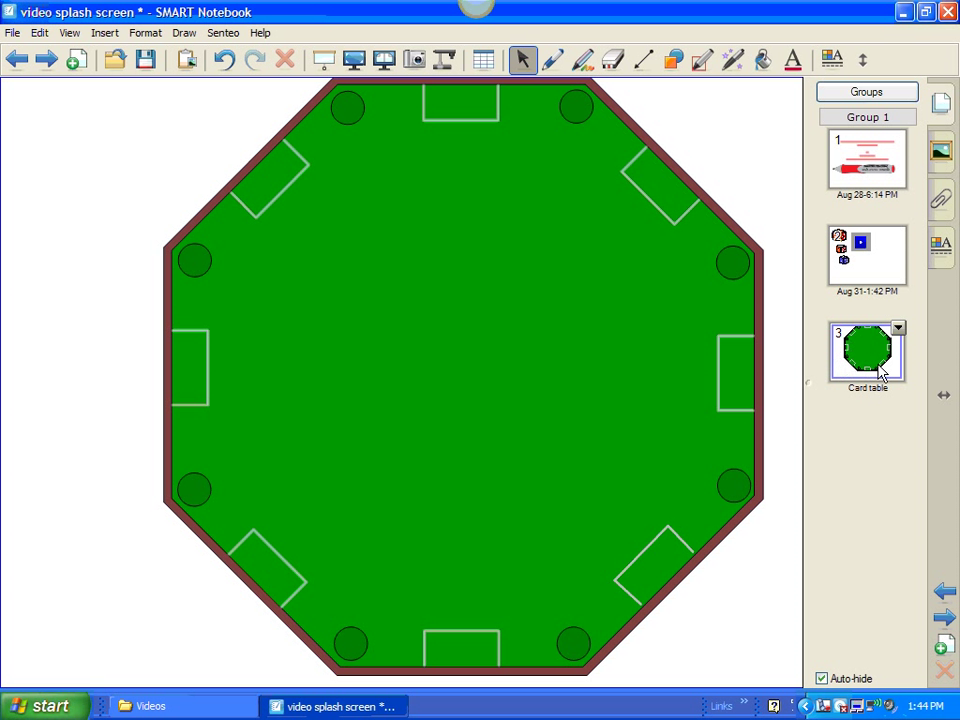
{"action": "left_click", "coordinate": [868, 272]}
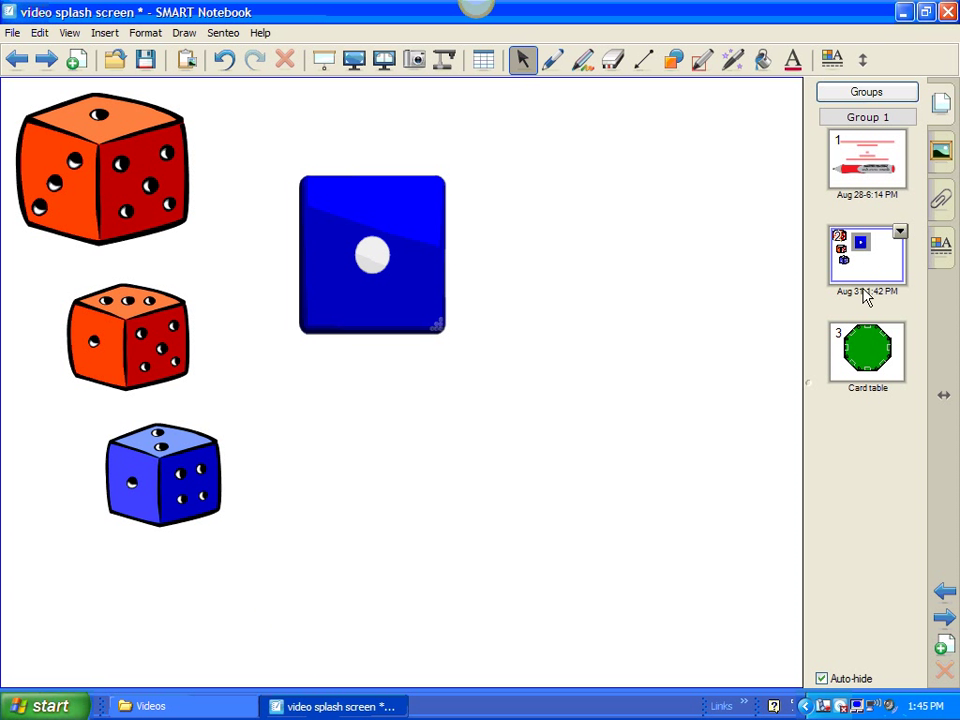
{"action": "left_click", "coordinate": [851, 348]}
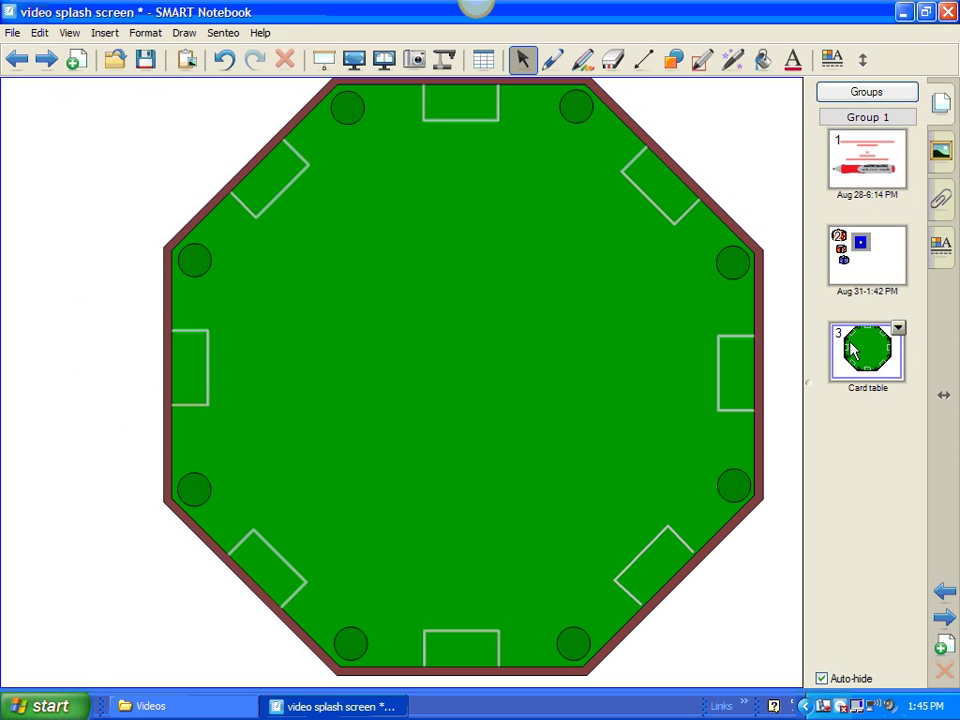
{"action": "left_click", "coordinate": [770, 207]}
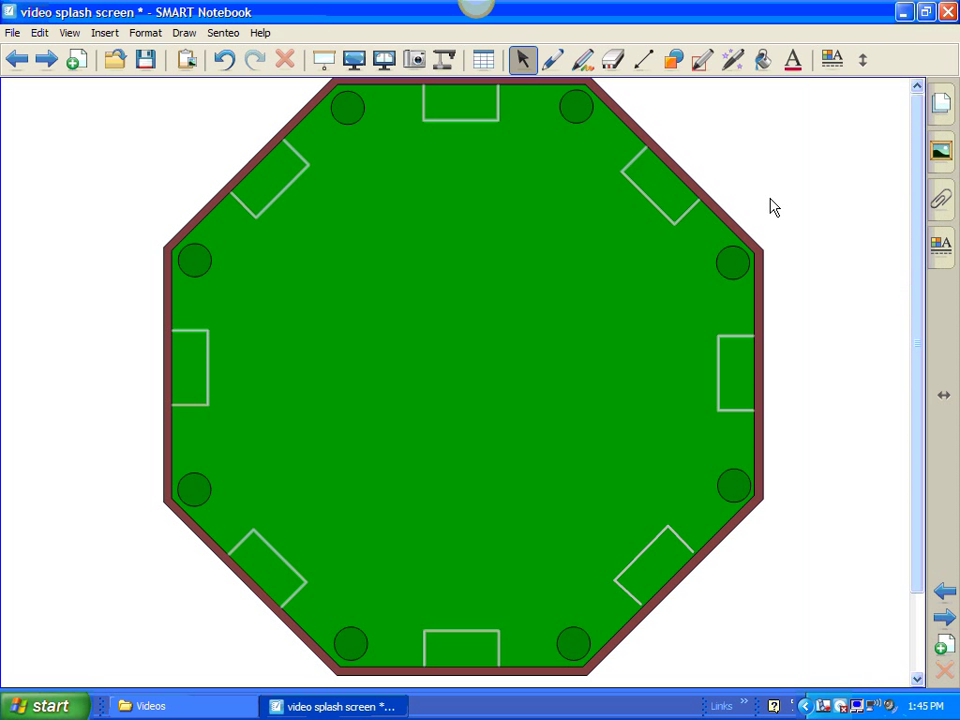
Collapse the Gallery's Notebook Files and Pages section and search the Gallery for "dice".
{"action": "left_click", "coordinate": [940, 150]}
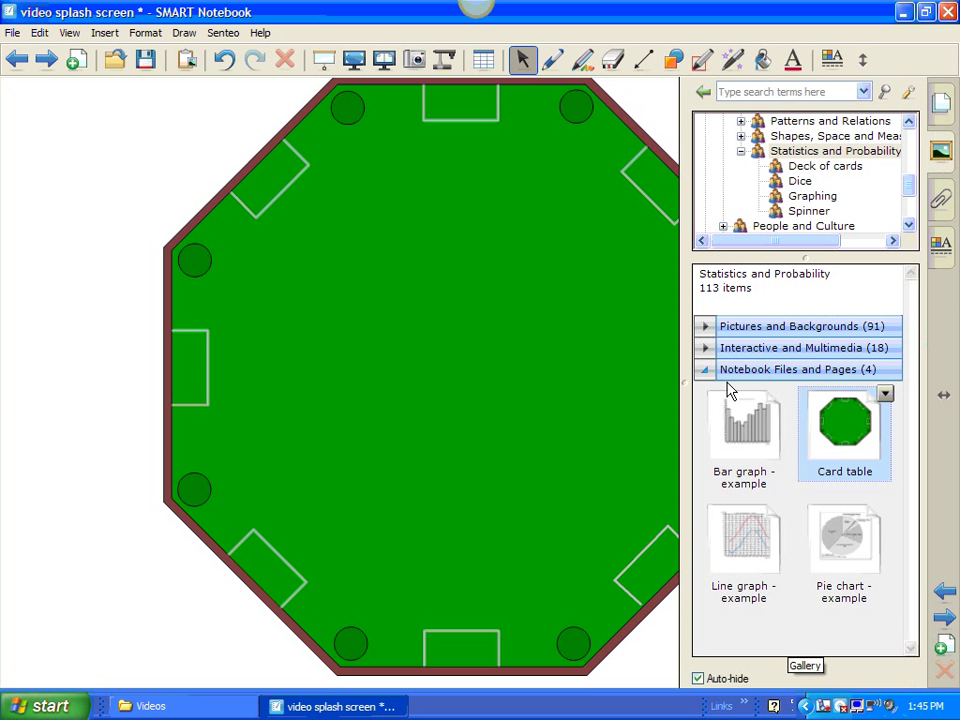
{"action": "left_click", "coordinate": [705, 372]}
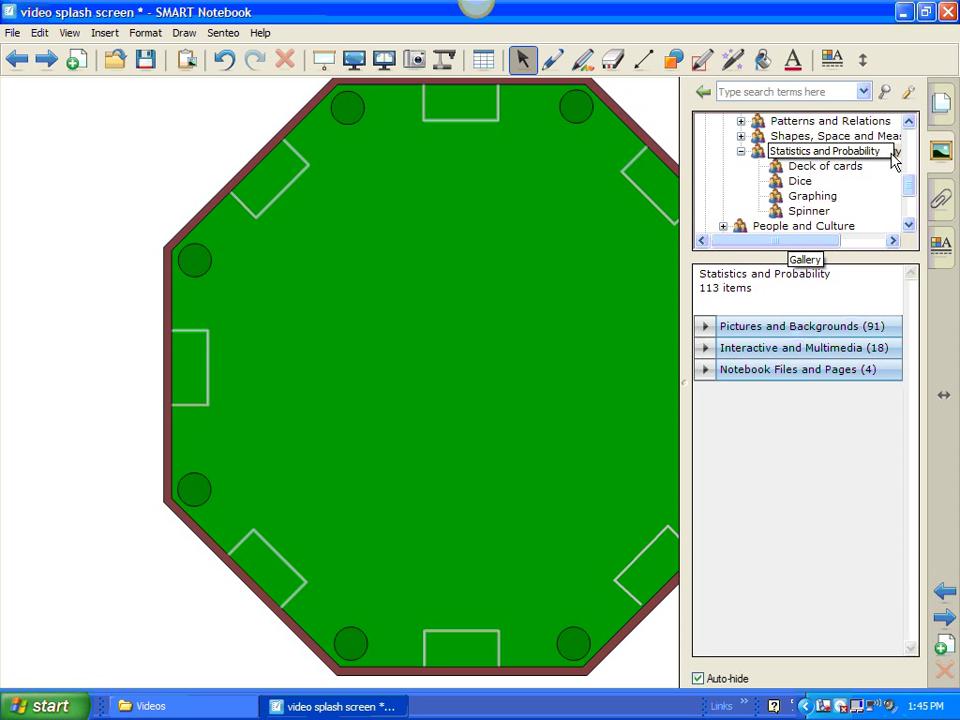
{"action": "left_click", "coordinate": [827, 91]}
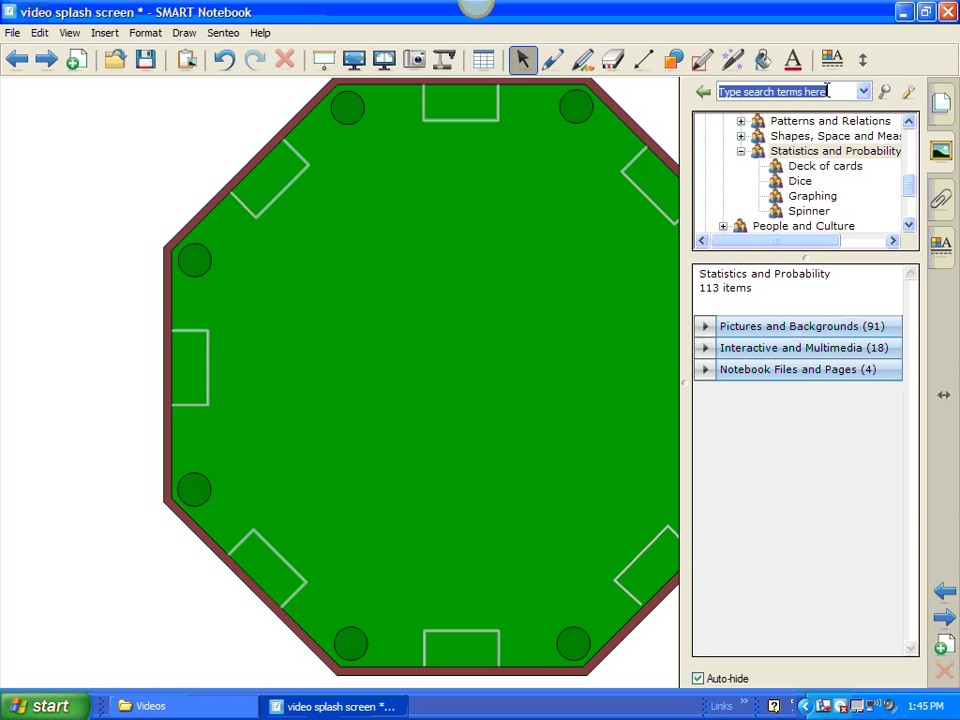
{"action": "type", "text": "dice"}
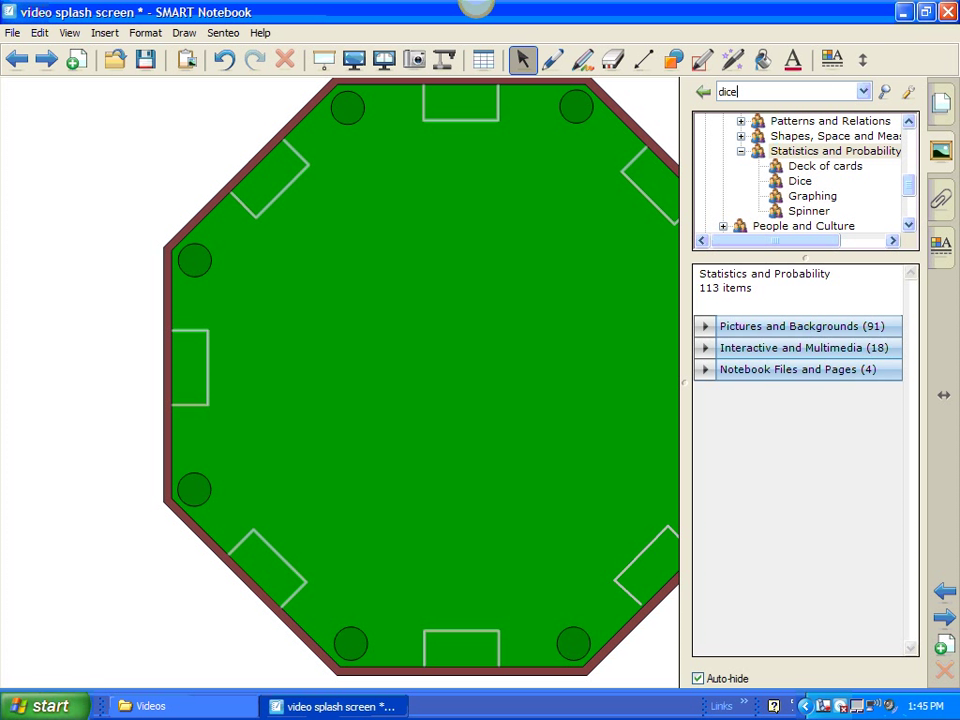
{"action": "left_click", "coordinate": [886, 93]}
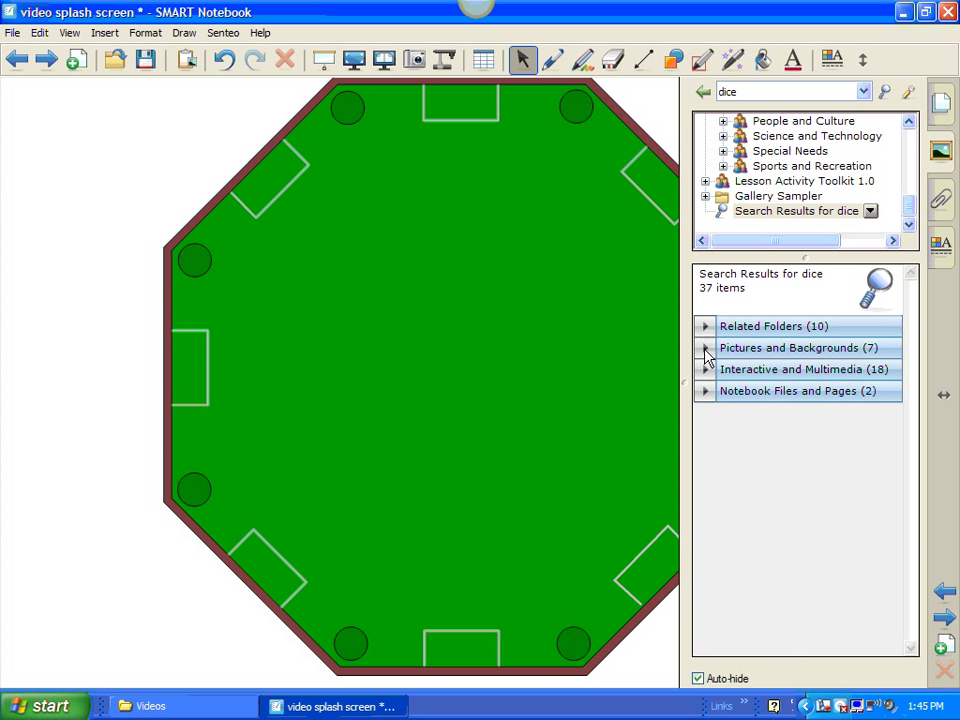
Look through the Pictures and Backgrounds results of the dice search and collapse that section.
{"action": "left_click", "coordinate": [706, 350]}
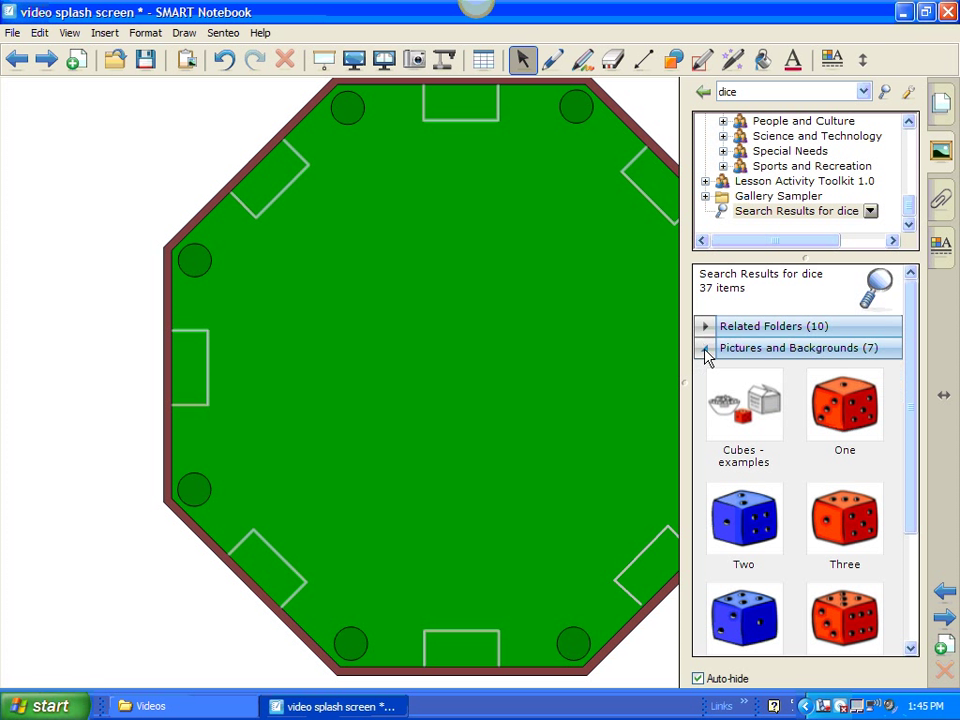
{"action": "mouse_move", "coordinate": [909, 390]}
{"action": "left_mouse_down"}
{"action": "mouse_move", "coordinate": [911, 450]}
{"action": "mouse_move", "coordinate": [911, 398]}
{"action": "left_mouse_up"}
{"action": "left_click", "coordinate": [710, 338]}
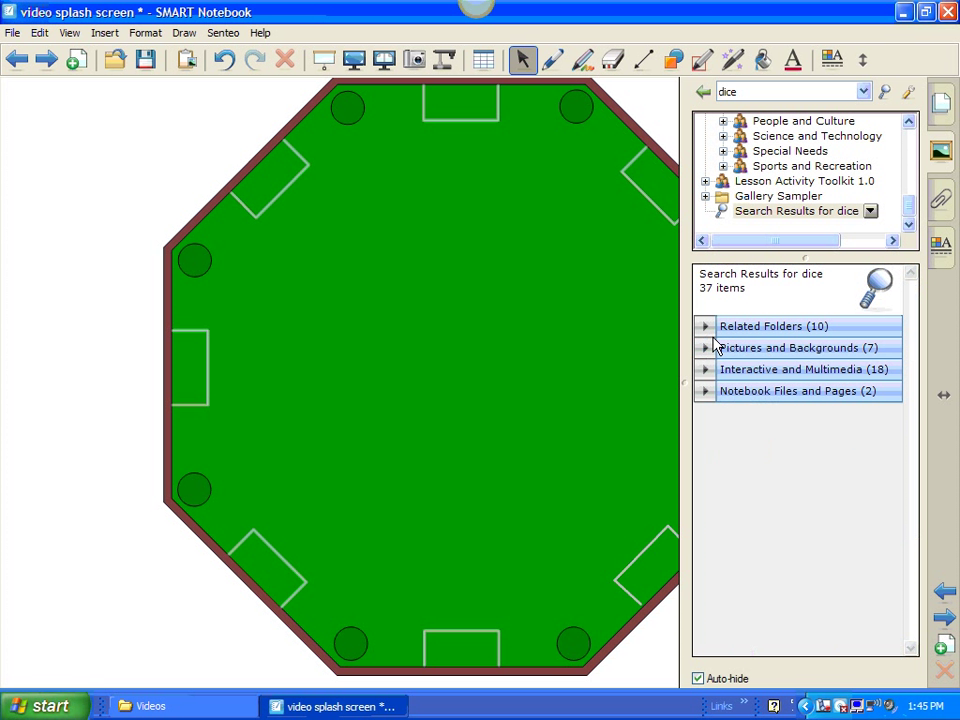
Place the "Dice - blue (Spanish)" item from the Interactive and Multimedia results on the card table's upper-left edge and roll it.
{"action": "left_click", "coordinate": [706, 370]}
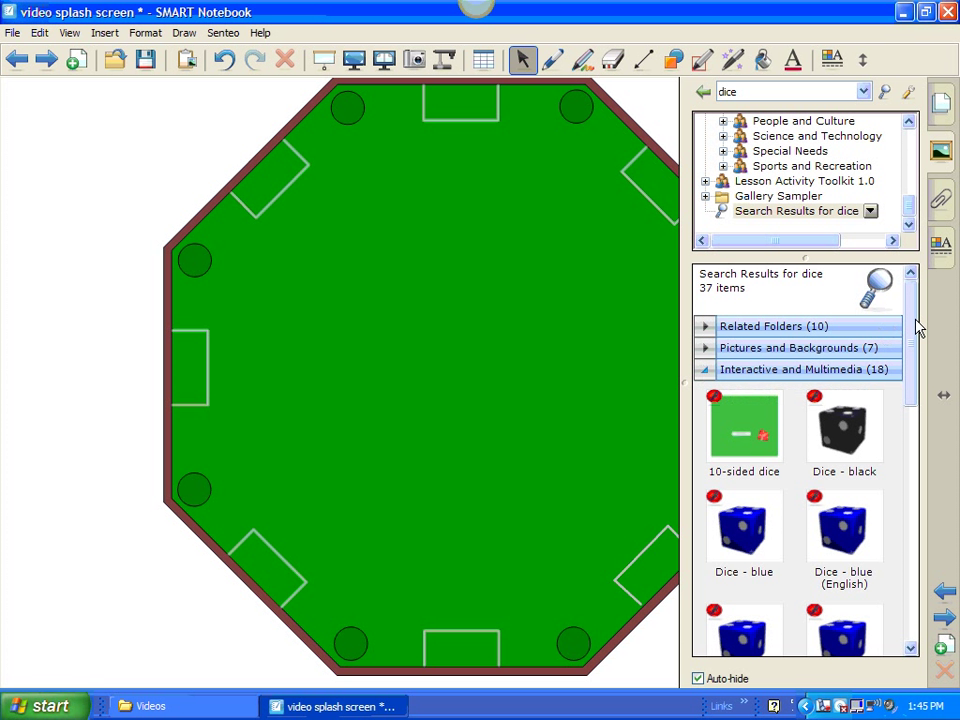
{"action": "left_click_drag", "start_coordinate": [915, 321], "coordinate": [921, 392]}
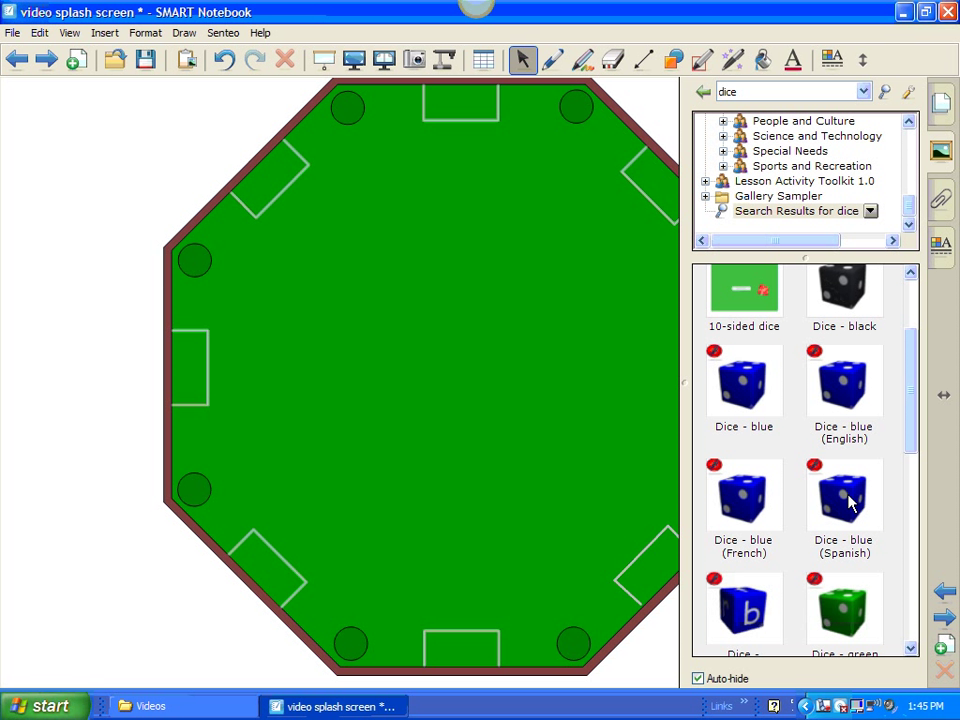
{"action": "left_click_drag", "start_coordinate": [848, 503], "coordinate": [145, 243]}
{"action": "left_click", "coordinate": [158, 274]}
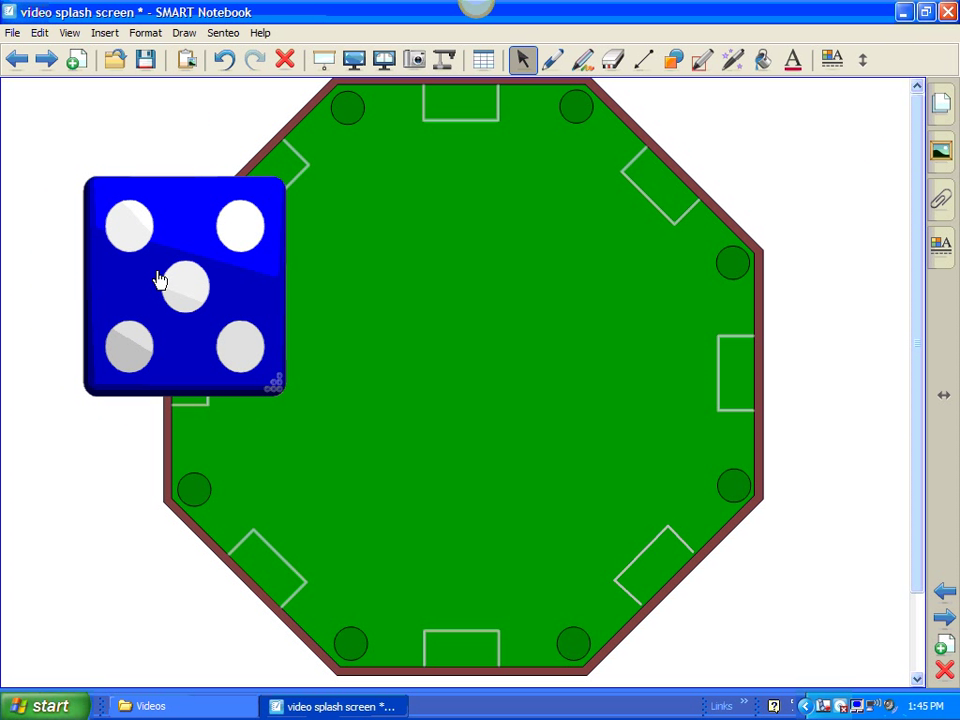
Examine the Notebook Files and Pages results of the dice search, leaving all result sections collapsed.
{"action": "left_click", "coordinate": [941, 151]}
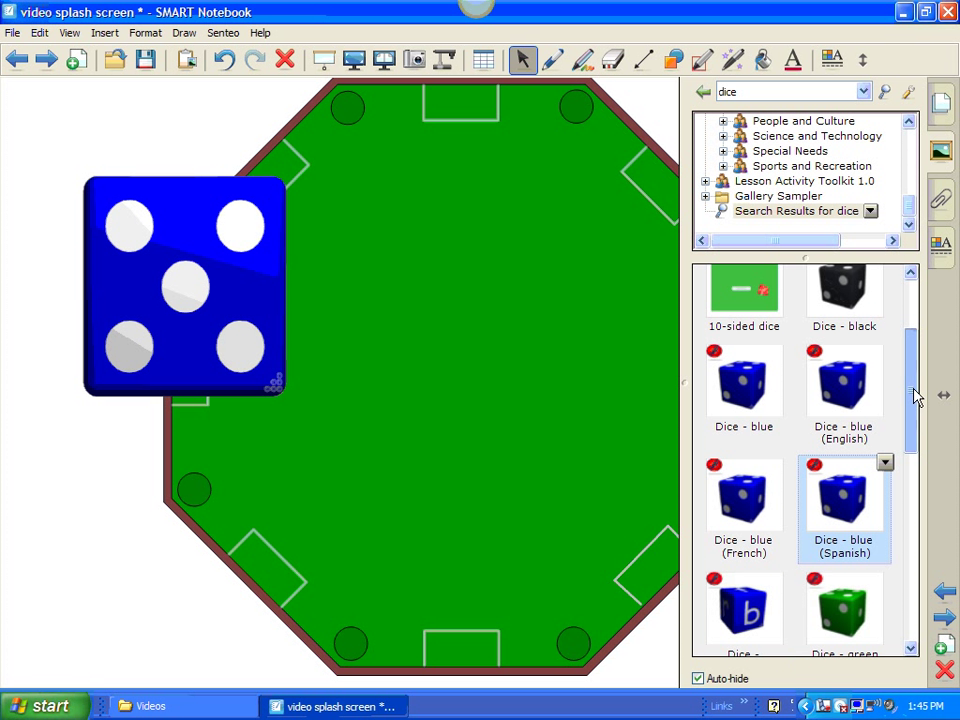
{"action": "left_click_drag", "start_coordinate": [916, 396], "coordinate": [904, 326]}
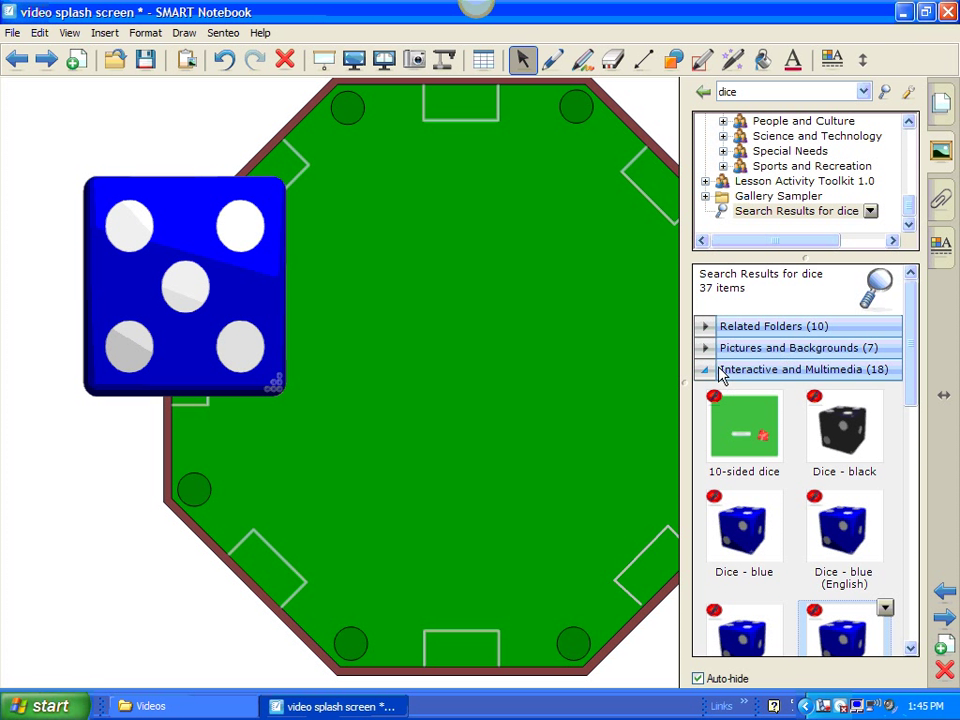
{"action": "left_click", "coordinate": [706, 372]}
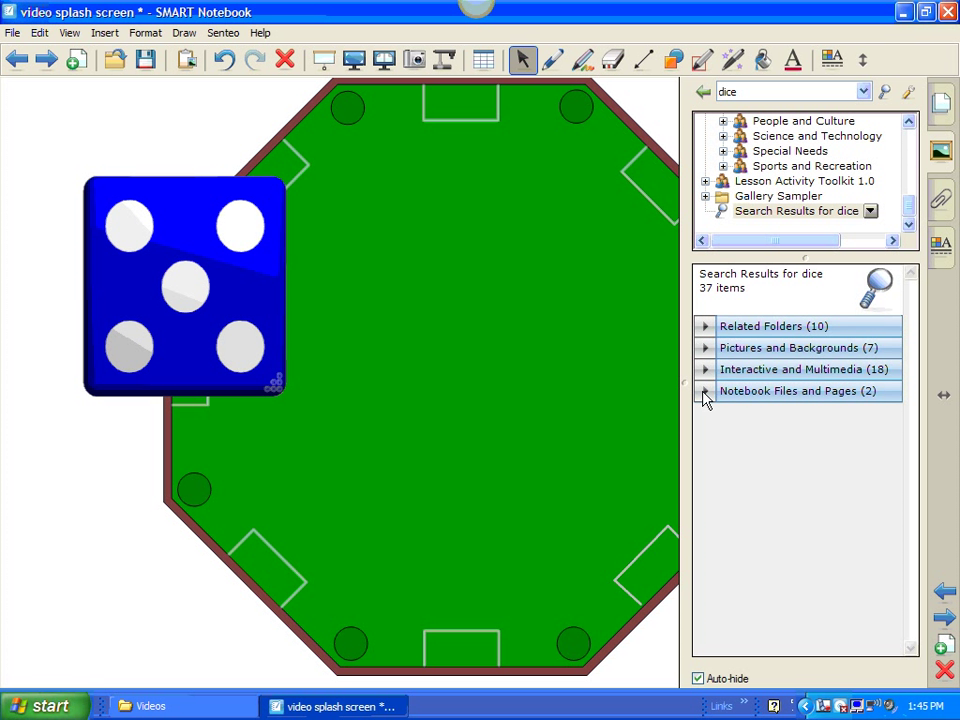
{"action": "left_click", "coordinate": [705, 393]}
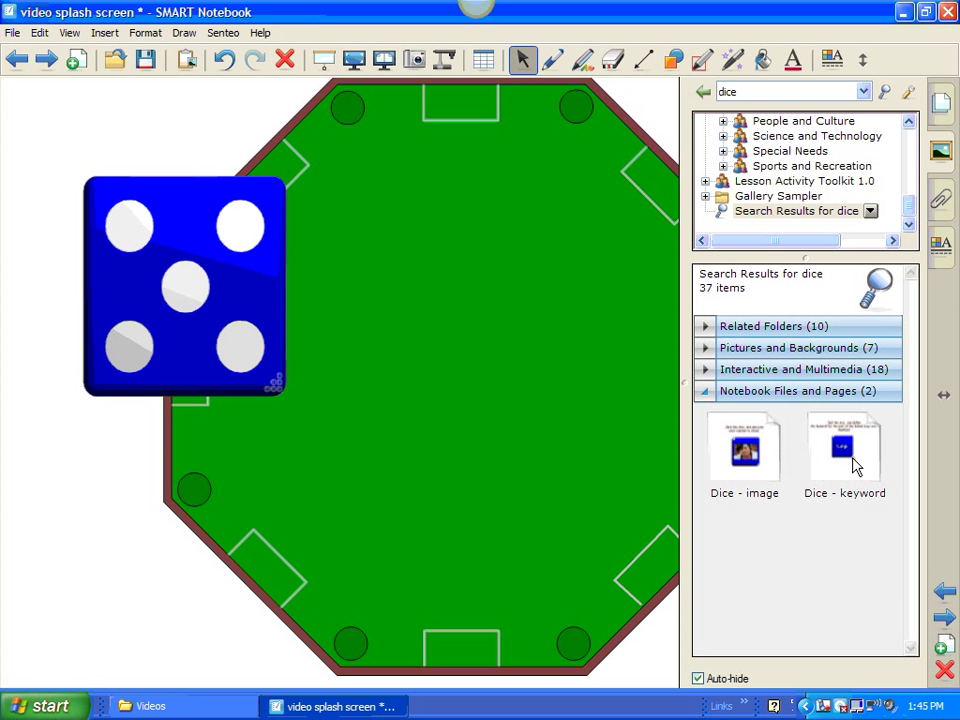
{"action": "left_click", "coordinate": [705, 393]}
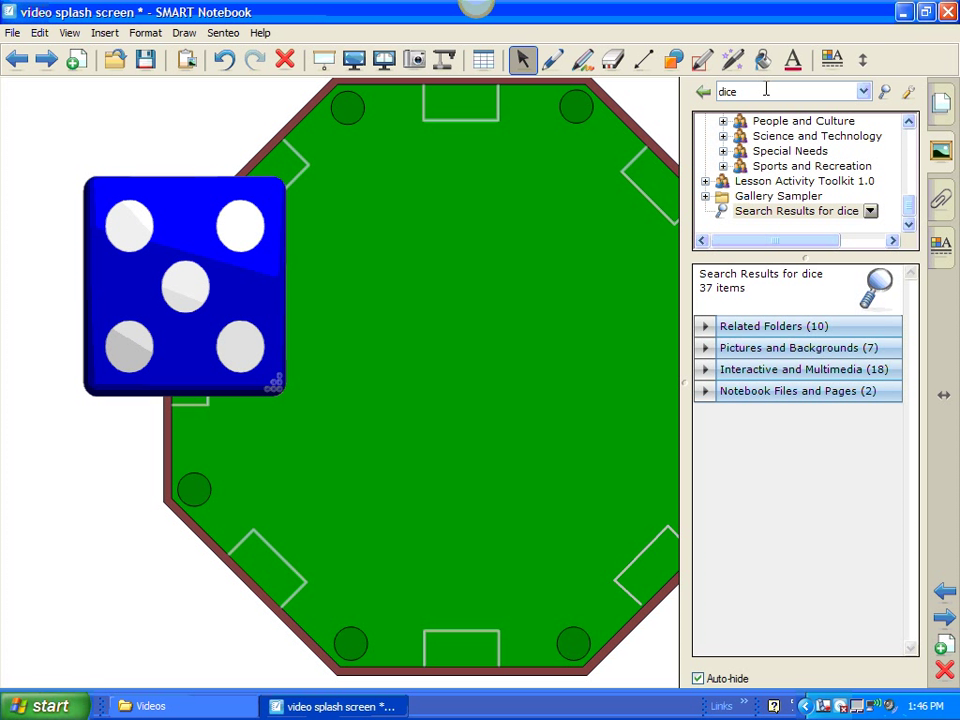
Search the Gallery for "flash" and browse its Interactive and Multimedia results.
{"action": "left_click_drag", "start_coordinate": [766, 91], "coordinate": [696, 107]}
{"action": "type", "text": "flash"}
{"action": "left_click", "coordinate": [884, 92]}
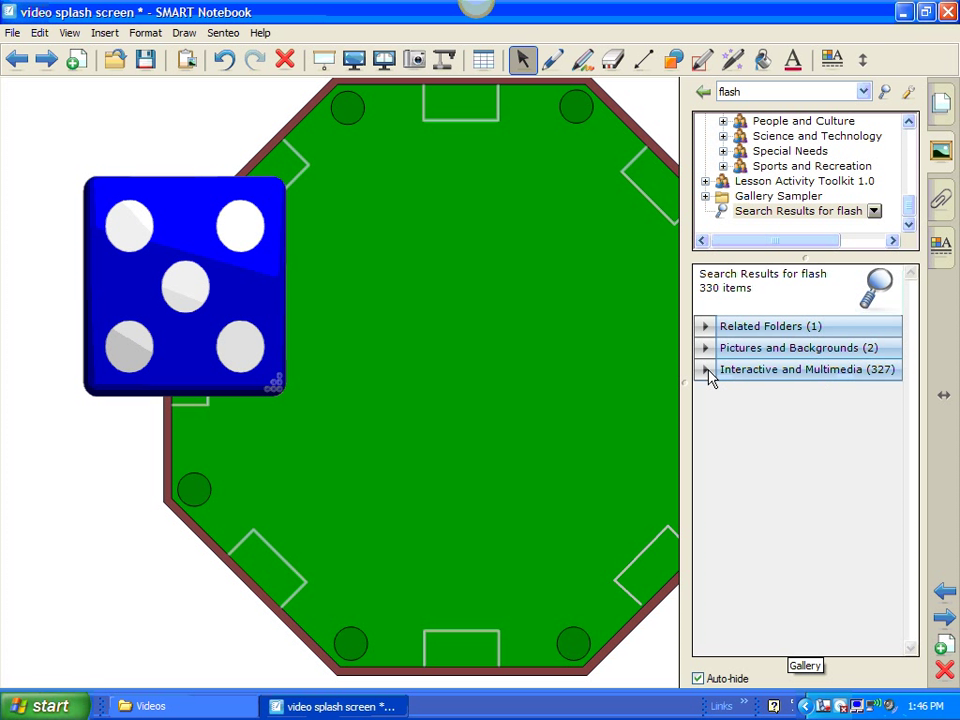
{"action": "left_click", "coordinate": [706, 370]}
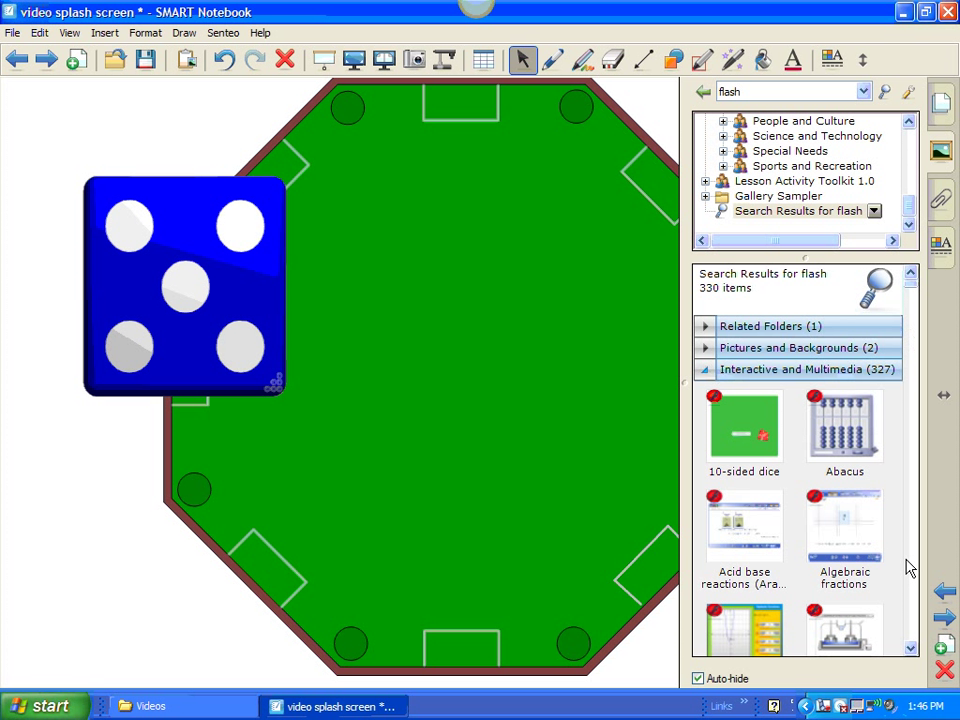
{"action": "left_click", "coordinate": [912, 650]}
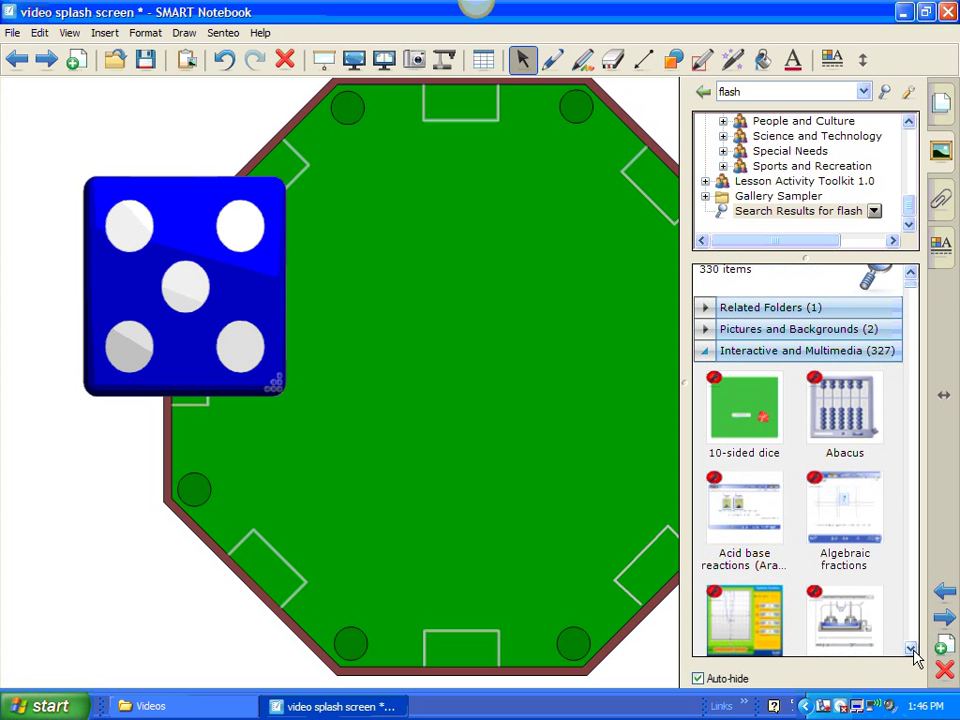
{"action": "left_click_drag", "start_coordinate": [912, 650], "coordinate": [912, 652]}
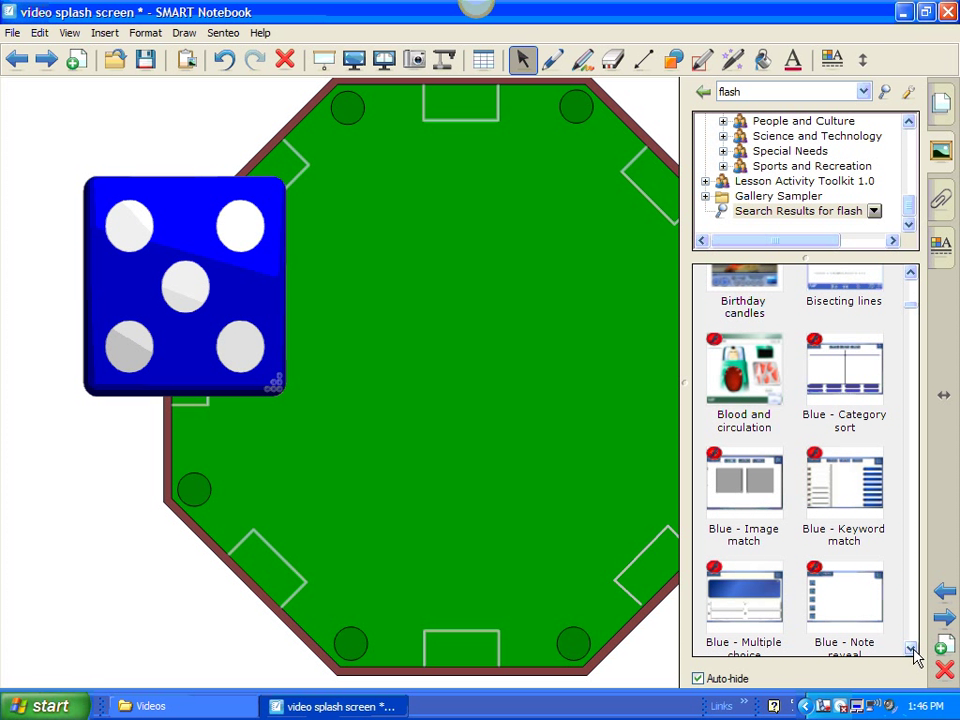